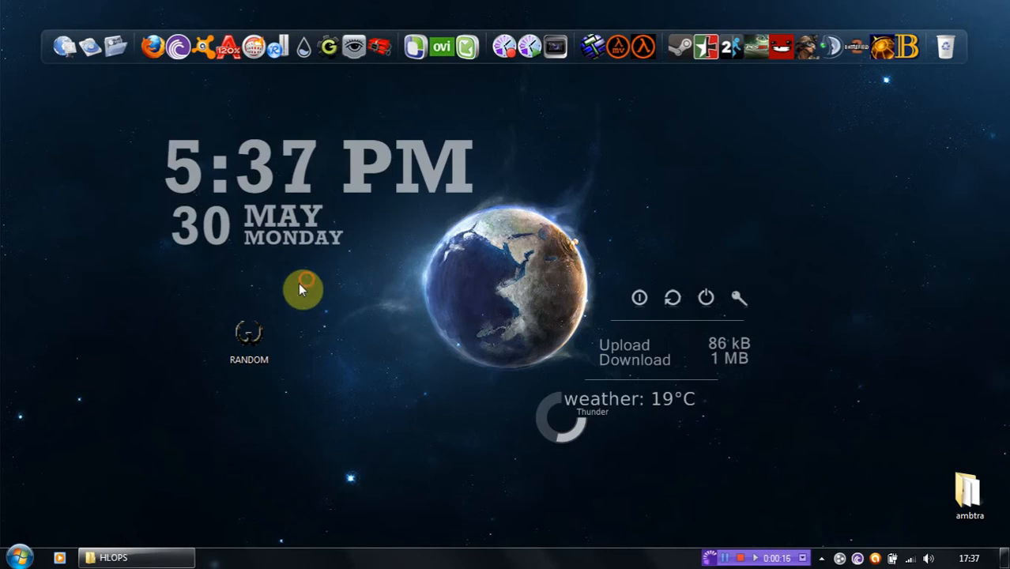
Step: Bring up the C:\HLOPS game folder, check its path and select the valve folder
{"action": "left_click_drag", "start_coordinate": [298, 283], "coordinate": [223, 365]}
{"action": "left_click", "coordinate": [119, 557]}
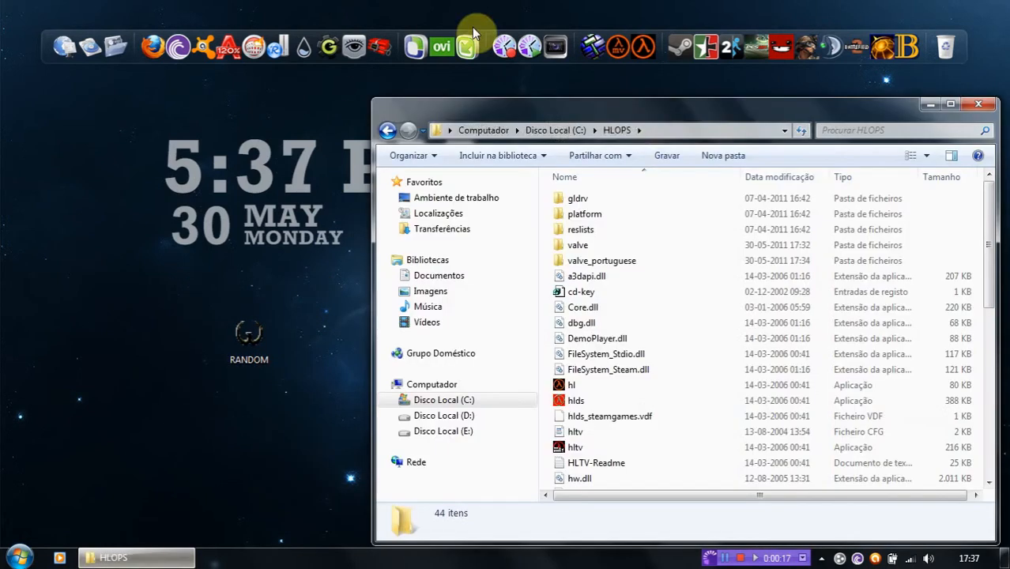
{"action": "left_click", "coordinate": [669, 130]}
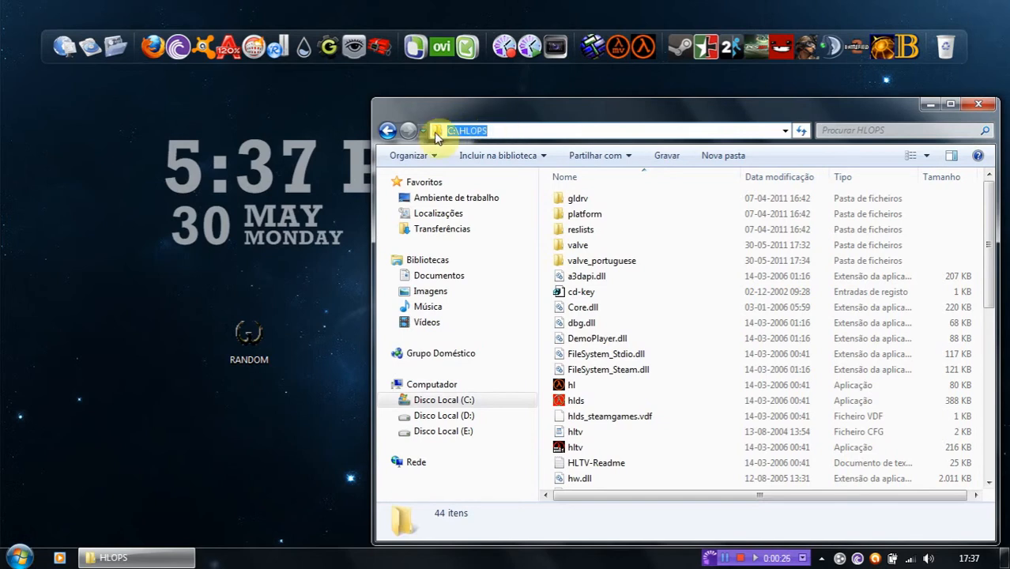
{"action": "left_click", "coordinate": [581, 247]}
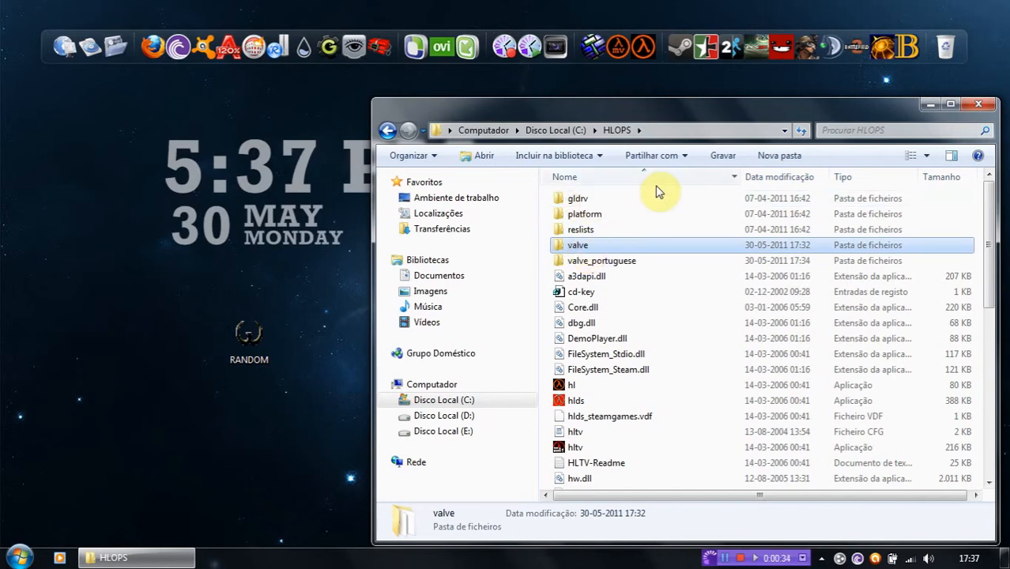
Step: Create two new folders named cstrike and dod inside the HLOPS folder
{"action": "left_click", "coordinate": [778, 157]}
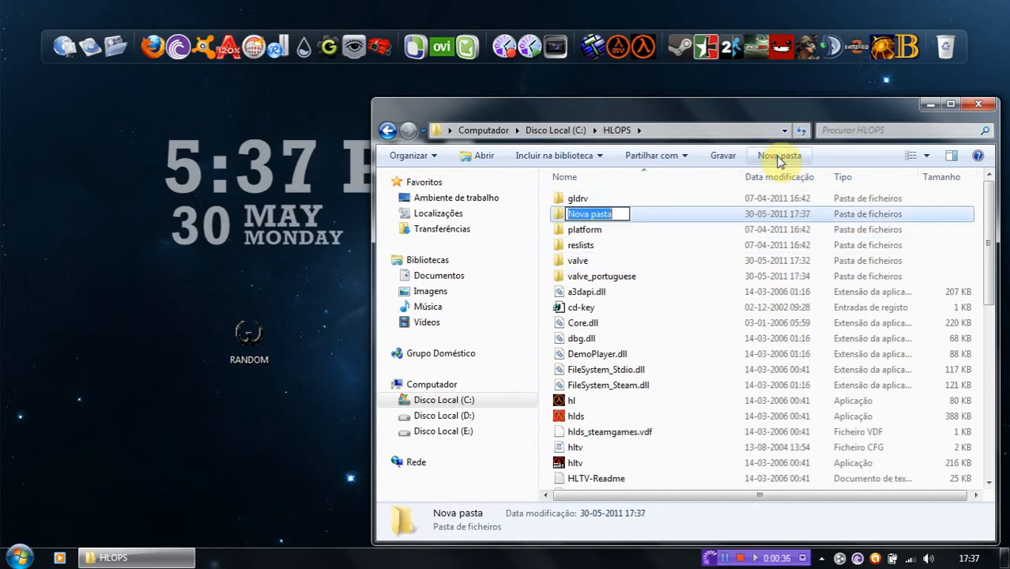
{"action": "key", "text": "Return"}
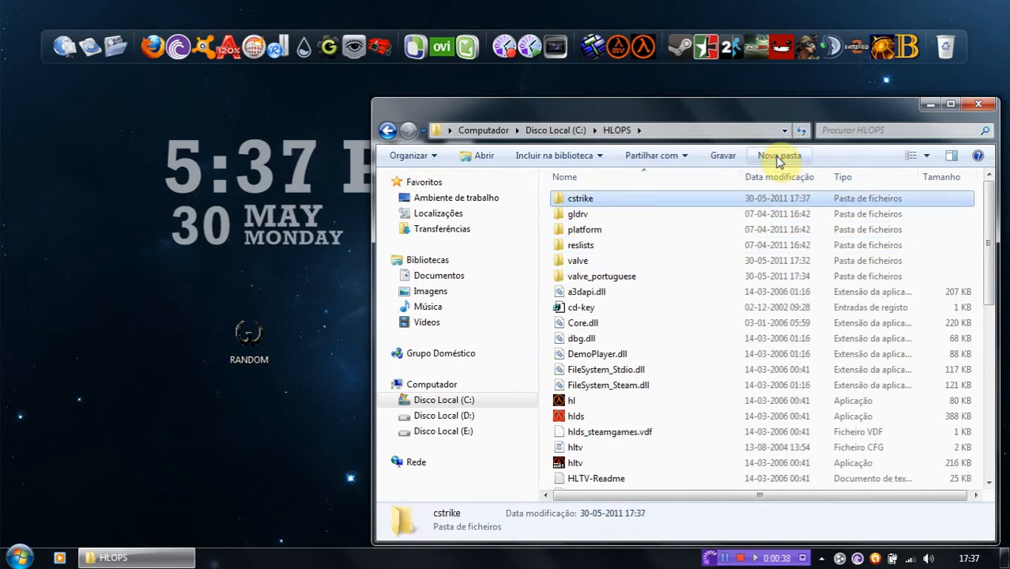
{"action": "left_click", "coordinate": [777, 158]}
{"action": "key", "text": "Return"}
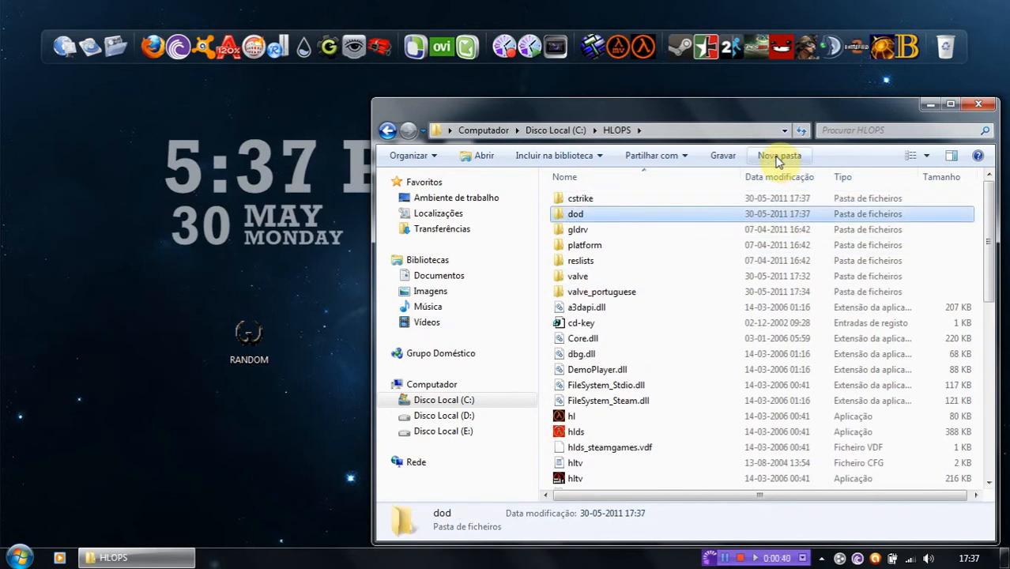
Step: Open the valve folder and delete the RANDOM WAD file from it
{"action": "left_click", "coordinate": [593, 276]}
{"action": "left_click", "coordinate": [581, 199]}
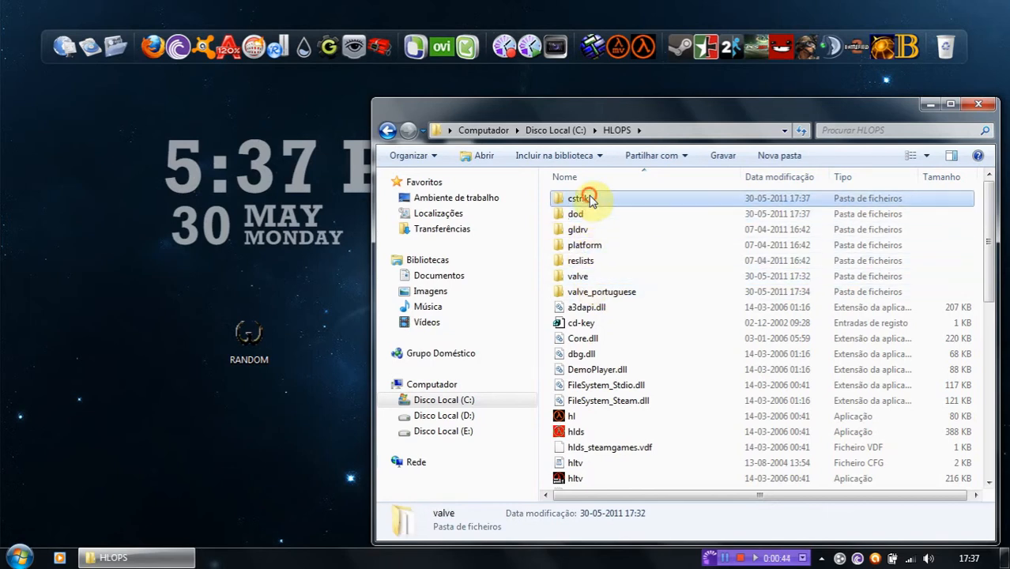
{"action": "left_click", "coordinate": [586, 292]}
{"action": "double_click", "coordinate": [582, 276]}
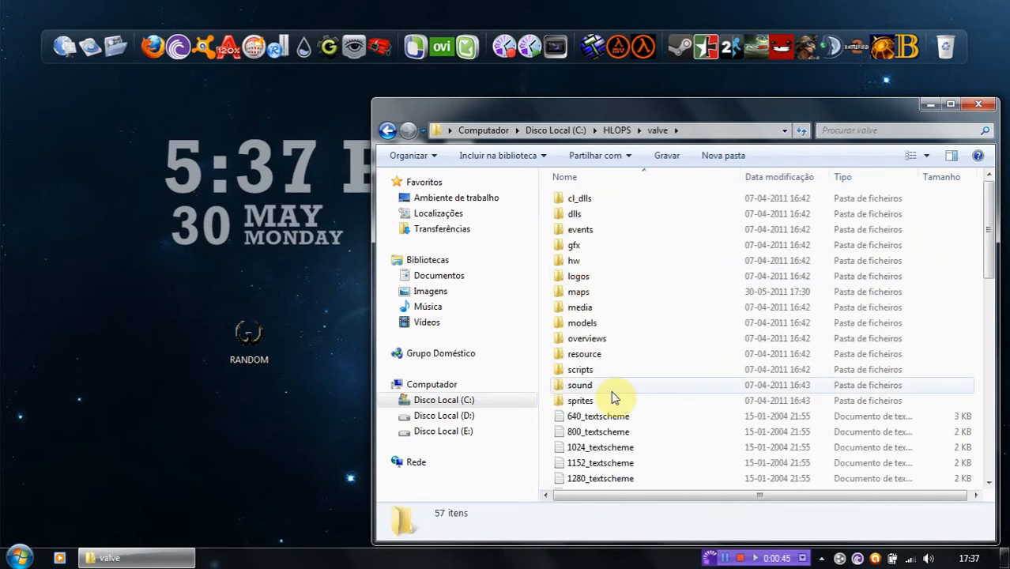
{"action": "scroll", "coordinate": [615, 387], "scroll_direction": "down", "scroll_amount": 7}
{"action": "scroll", "coordinate": [610, 380], "scroll_direction": "up", "scroll_amount": 1}
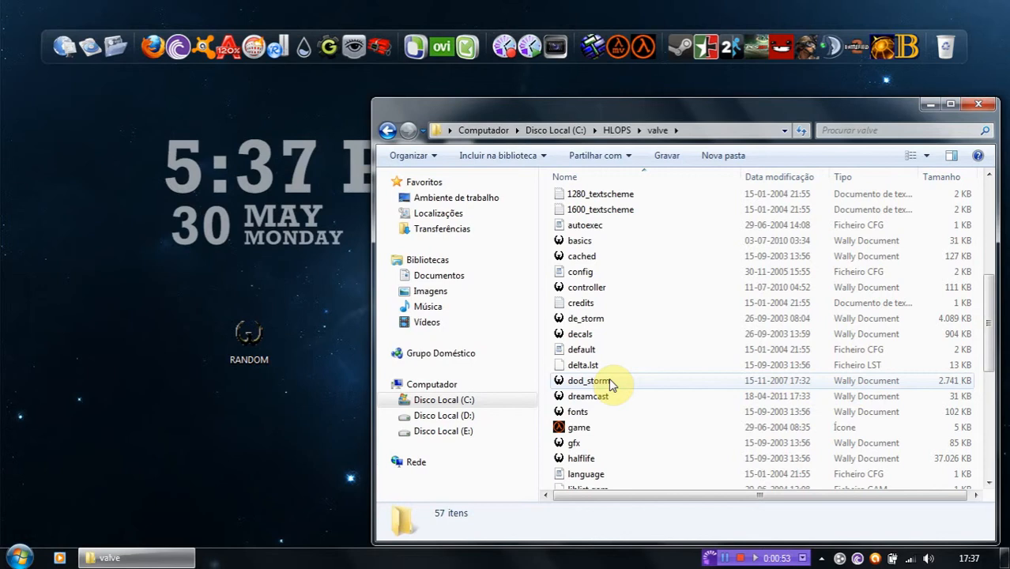
{"action": "scroll", "coordinate": [620, 396], "scroll_direction": "down", "scroll_amount": 4}
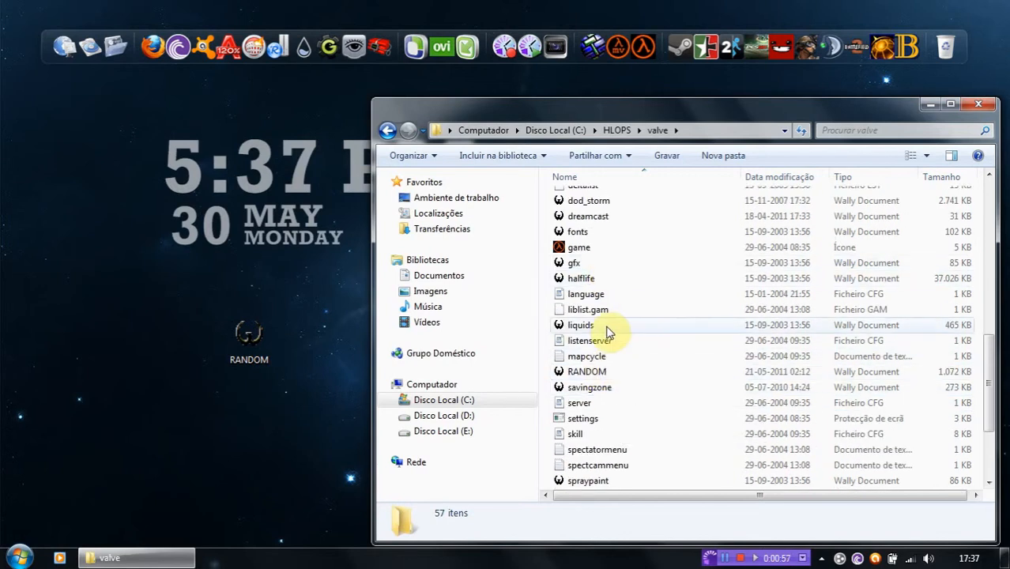
{"action": "left_click", "coordinate": [616, 376]}
{"action": "key", "text": "Delete"}
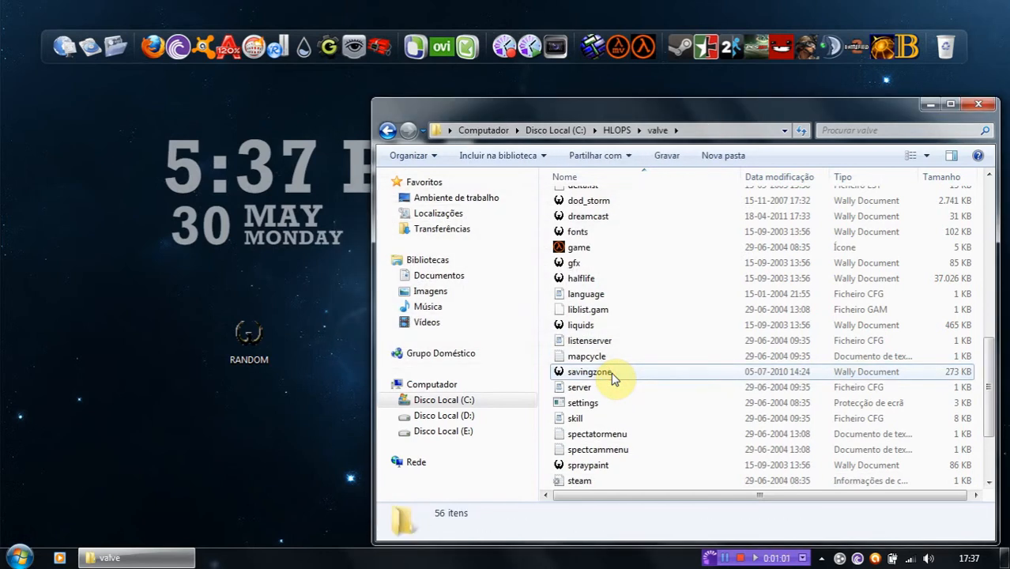
Step: Look over the savingzone and spraypaint WAD files in the valve folder, and close the folder window
{"action": "left_click", "coordinate": [614, 373]}
{"action": "scroll", "coordinate": [609, 395], "scroll_direction": "down", "scroll_amount": 2}
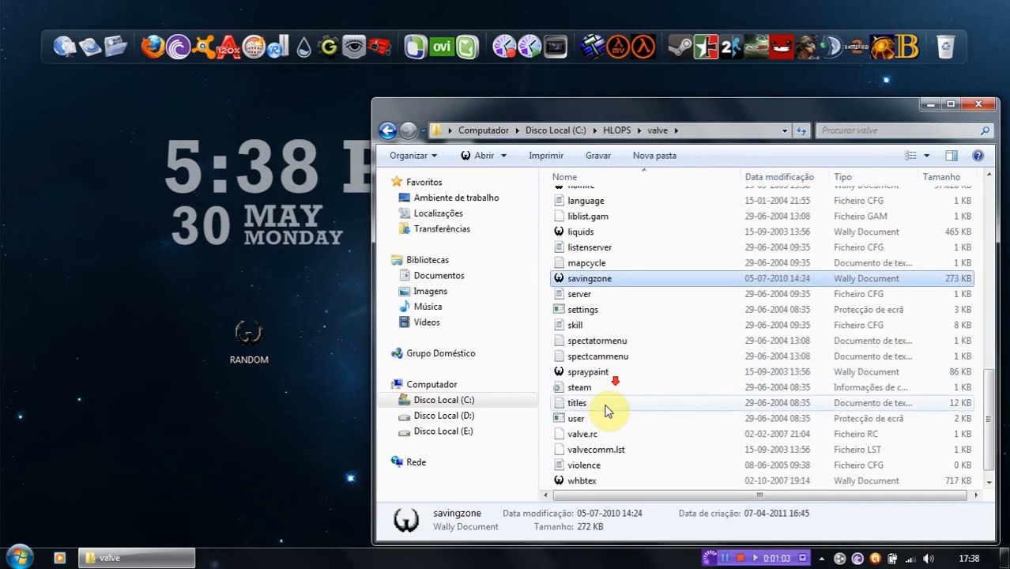
{"action": "left_click", "coordinate": [600, 371]}
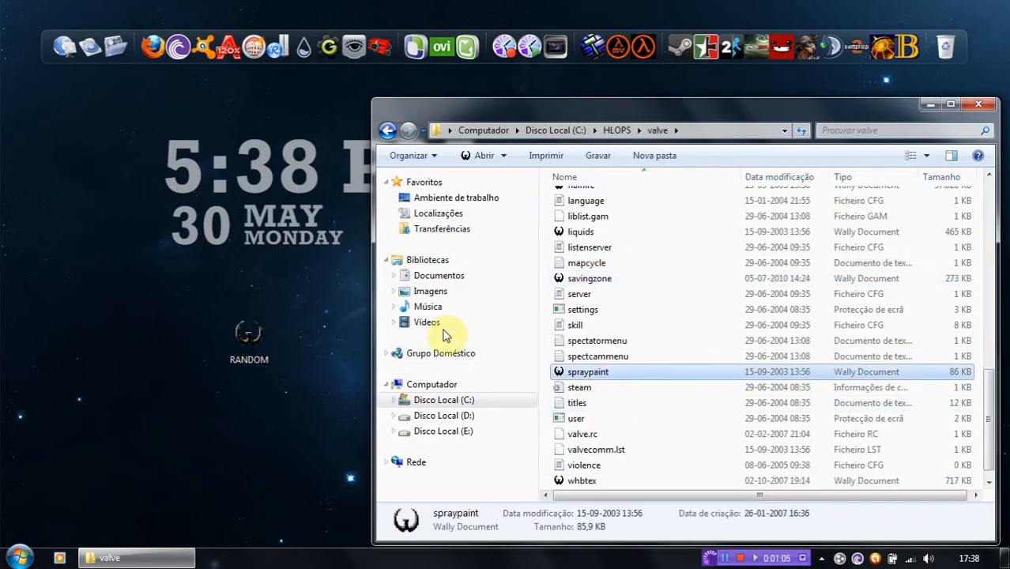
{"action": "left_click", "coordinate": [608, 276]}
{"action": "left_click", "coordinate": [984, 104]}
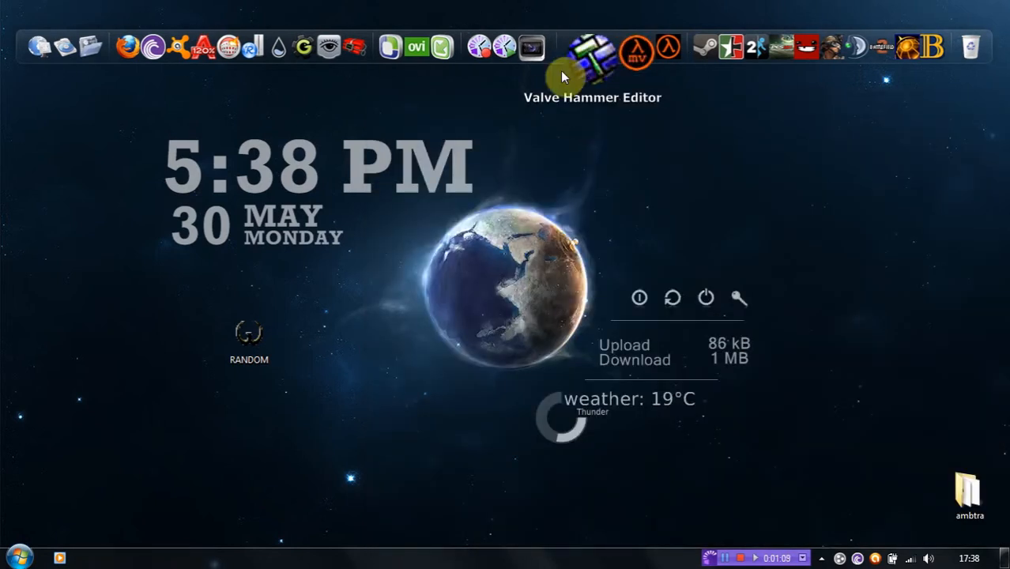
Step: Point out the RANDOM WAD on the desktop, then launch Valve Hammer Editor and create a new map
{"action": "mouse_move", "coordinate": [306, 290]}
{"action": "left_mouse_down"}
{"action": "mouse_move", "coordinate": [189, 381]}
{"action": "mouse_move", "coordinate": [303, 298]}
{"action": "left_mouse_up"}
{"action": "left_click_drag", "start_coordinate": [315, 286], "coordinate": [192, 402]}
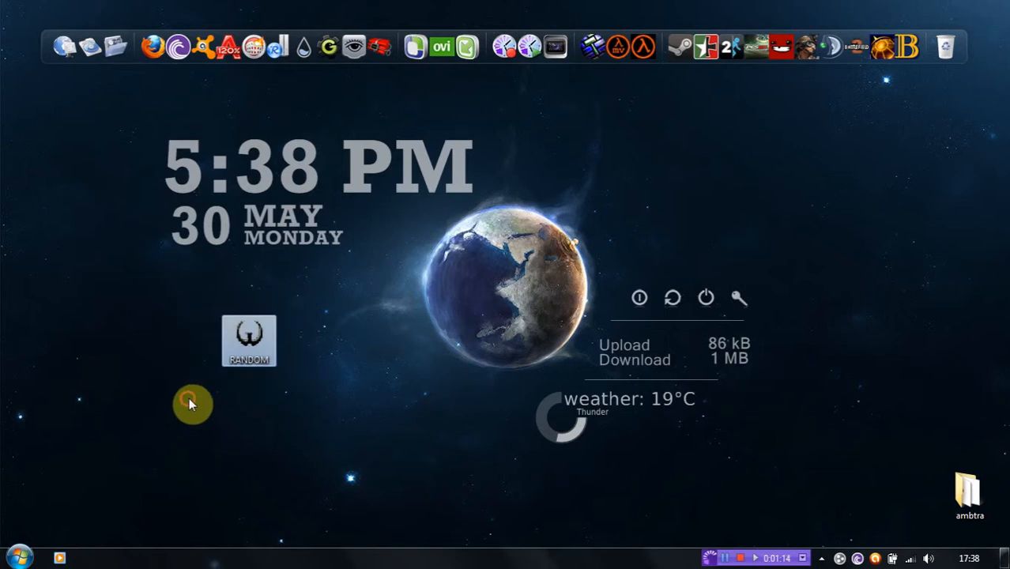
{"action": "left_click", "coordinate": [331, 363]}
{"action": "left_click", "coordinate": [591, 48]}
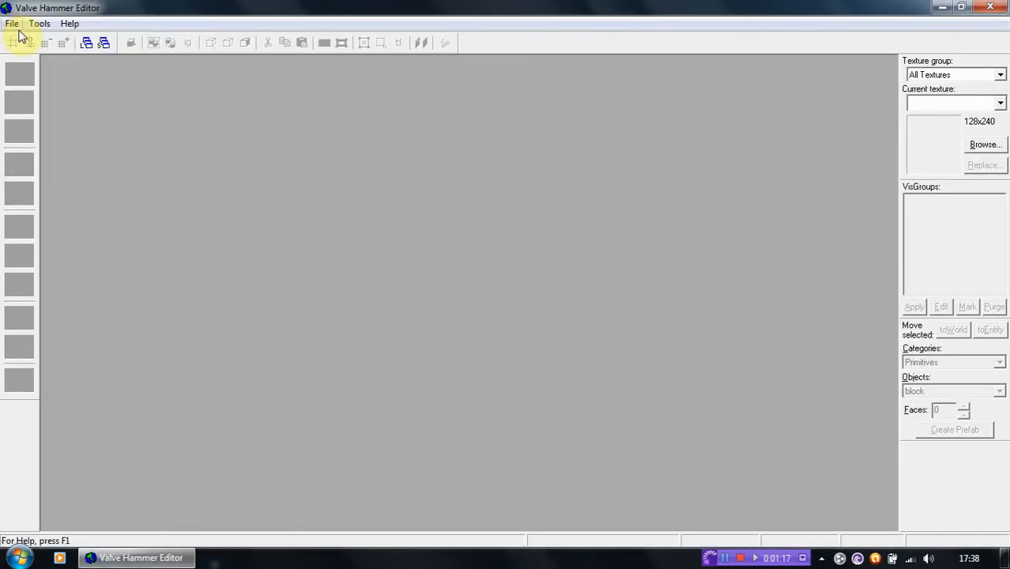
{"action": "left_click", "coordinate": [12, 23]}
{"action": "left_click", "coordinate": [24, 38]}
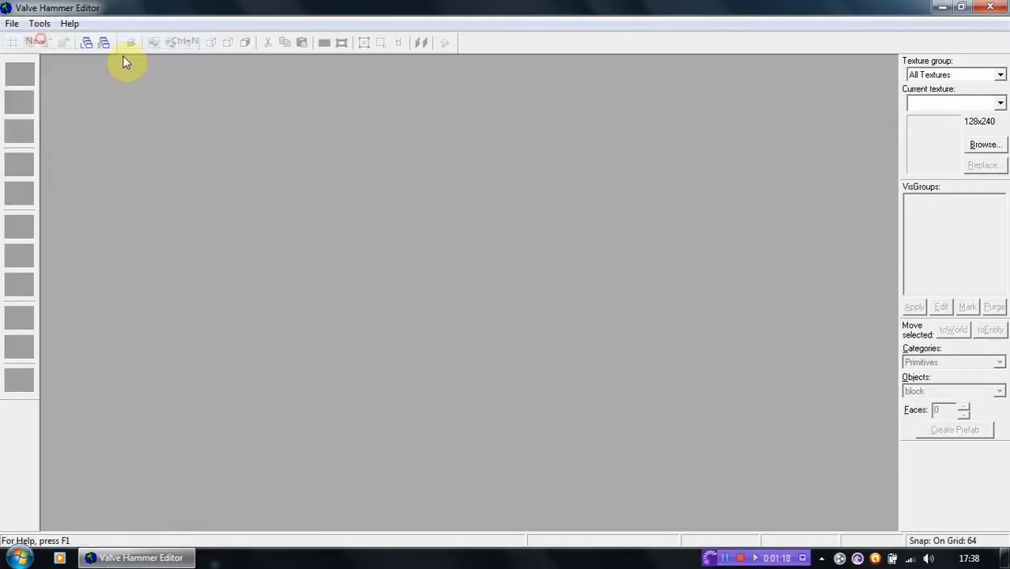
Step: Remove the desktop random.wad entry from the texture files in the editor's options
{"action": "left_click", "coordinate": [138, 23]}
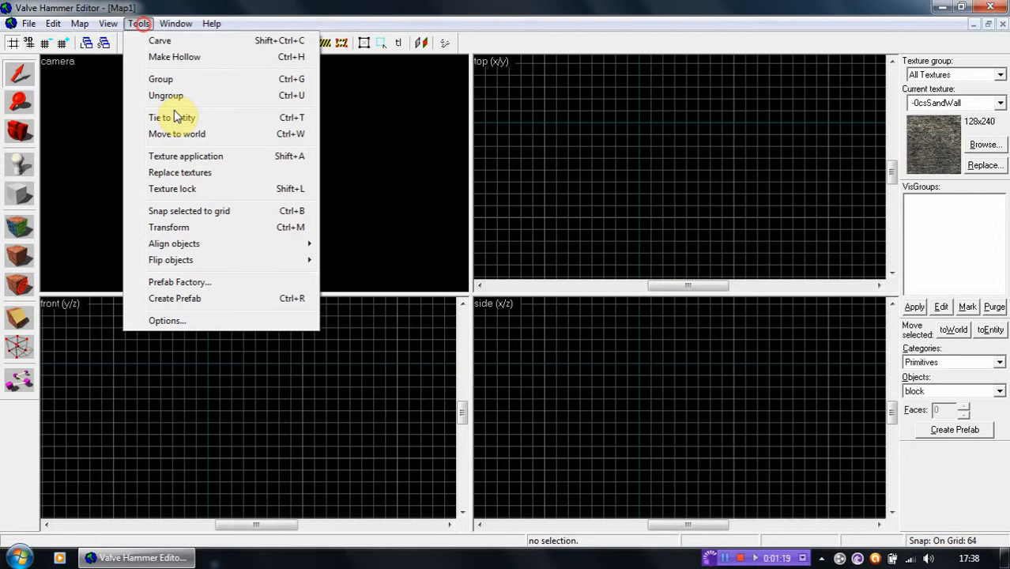
{"action": "left_click", "coordinate": [232, 320]}
{"action": "left_click", "coordinate": [605, 131]}
{"action": "left_click", "coordinate": [483, 187]}
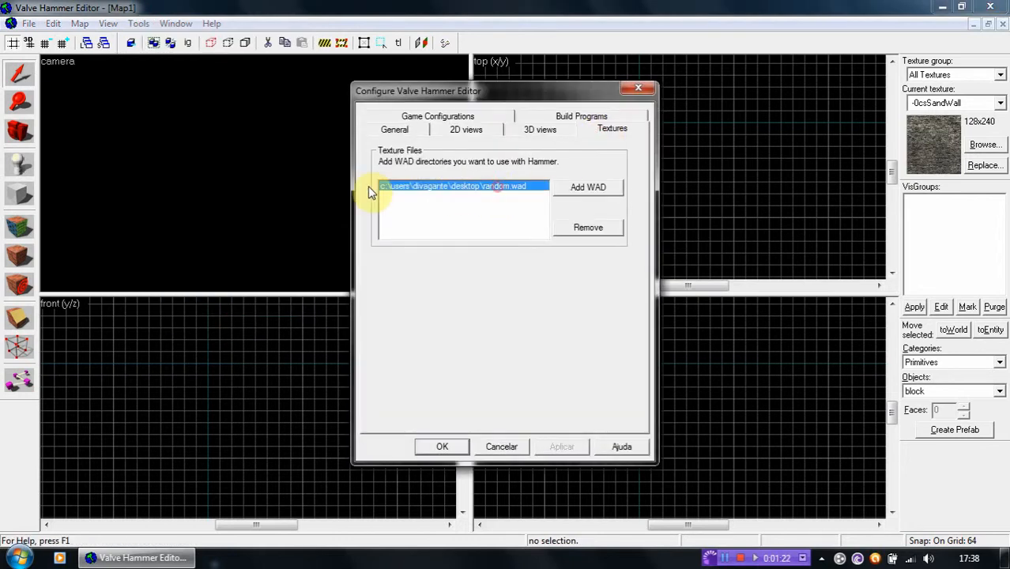
{"action": "left_click", "coordinate": [589, 229]}
Step: Add the RANDOM WAD from the desktop to the texture files and apply the options
{"action": "left_click", "coordinate": [586, 188]}
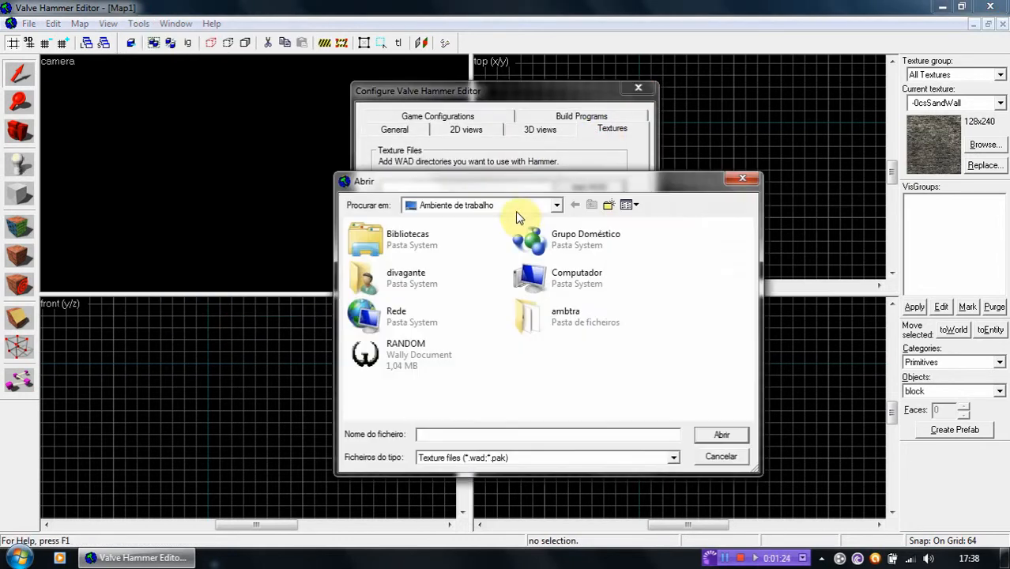
{"action": "left_click", "coordinate": [415, 361]}
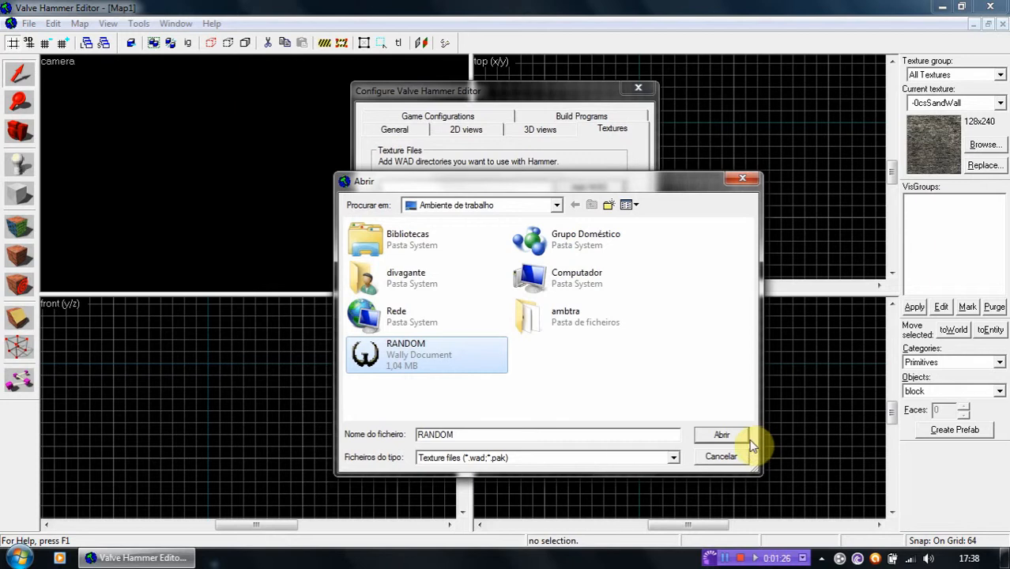
{"action": "left_click", "coordinate": [721, 435]}
{"action": "left_click", "coordinate": [559, 447]}
{"action": "left_click", "coordinate": [644, 320]}
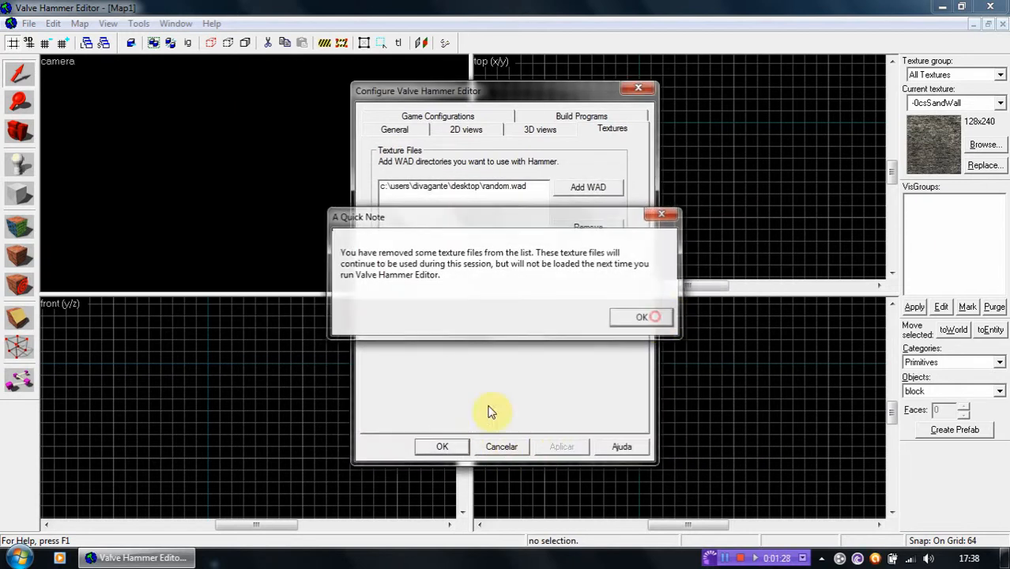
{"action": "left_click", "coordinate": [444, 447]}
{"action": "left_click", "coordinate": [654, 321]}
Step: Restart Valve Hammer Editor and create a new map
{"action": "key", "text": "alt+F4"}
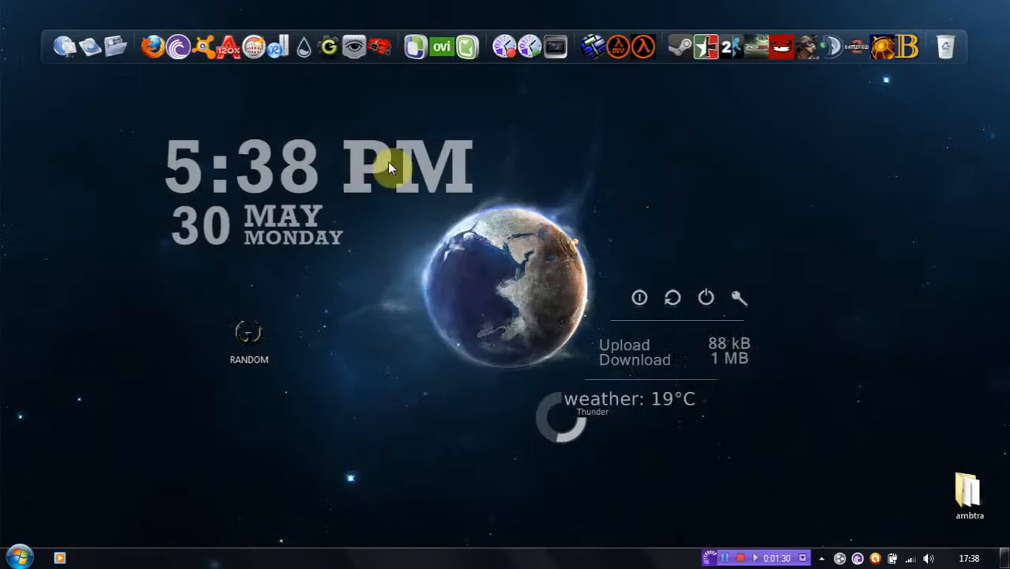
{"action": "left_click", "coordinate": [593, 64]}
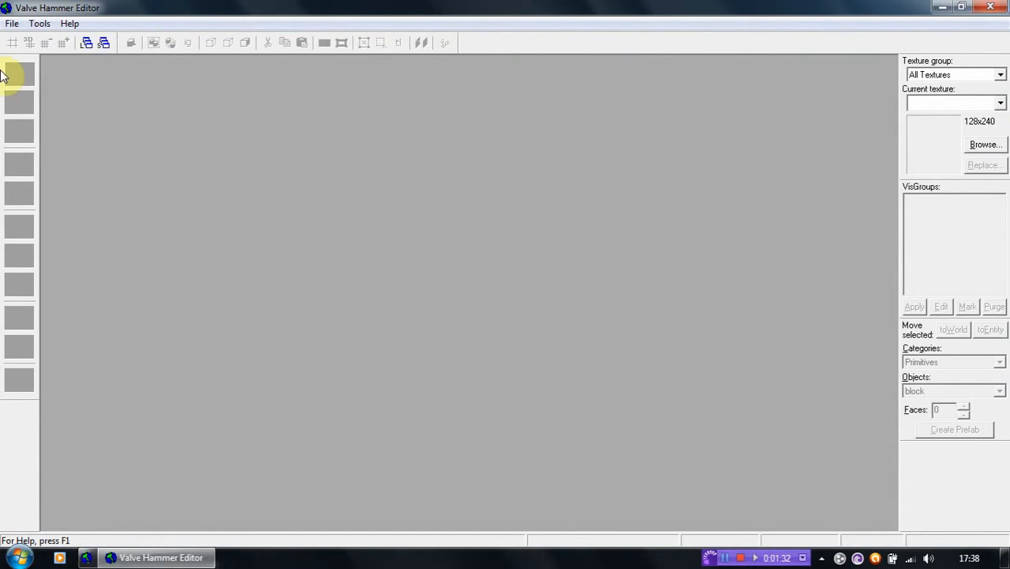
{"action": "left_click", "coordinate": [12, 24]}
{"action": "left_click", "coordinate": [34, 40]}
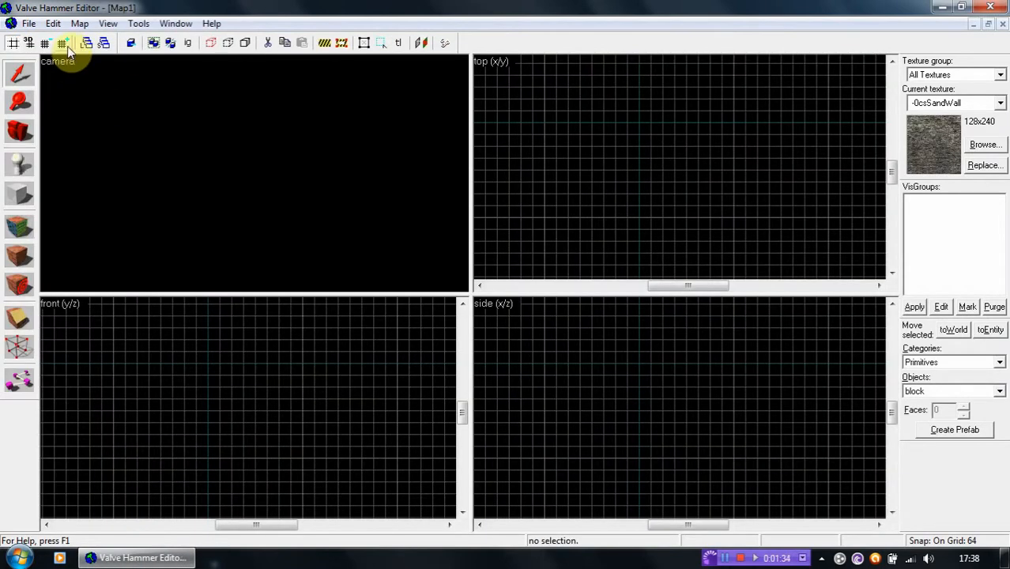
Step: Place an info_player_start entity at 64, 64 in the top view, raised above the origin, on a 16-unit grid
{"action": "left_click", "coordinate": [20, 174]}
{"action": "scroll", "coordinate": [640, 111], "scroll_direction": "up", "scroll_amount": 3}
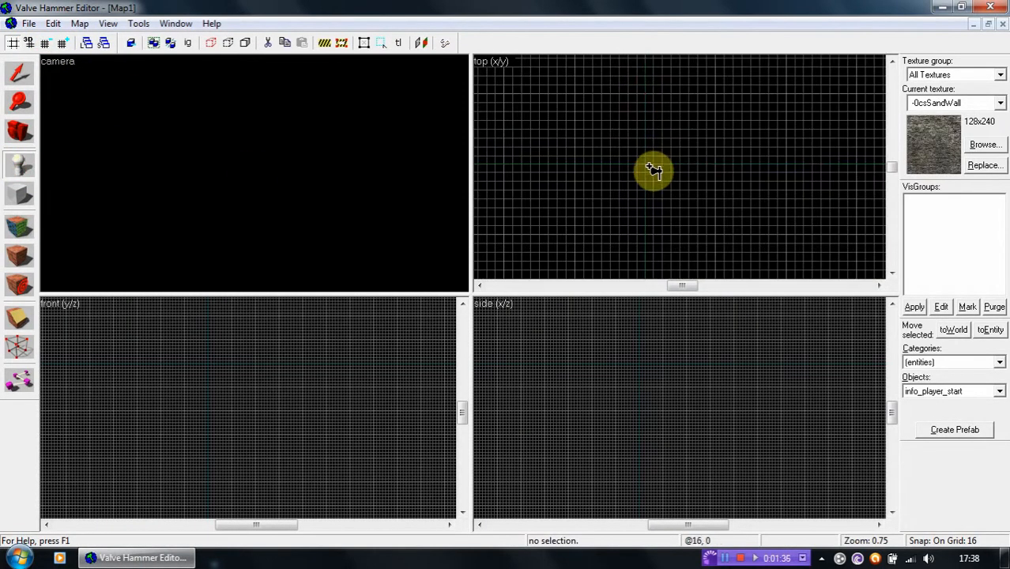
{"action": "left_click", "coordinate": [645, 165]}
{"action": "mouse_move", "coordinate": [637, 408]}
{"action": "left_mouse_down"}
{"action": "mouse_move", "coordinate": [637, 357]}
{"action": "mouse_move", "coordinate": [650, 351]}
{"action": "left_mouse_up"}
{"action": "left_click_drag", "start_coordinate": [677, 163], "coordinate": [677, 129]}
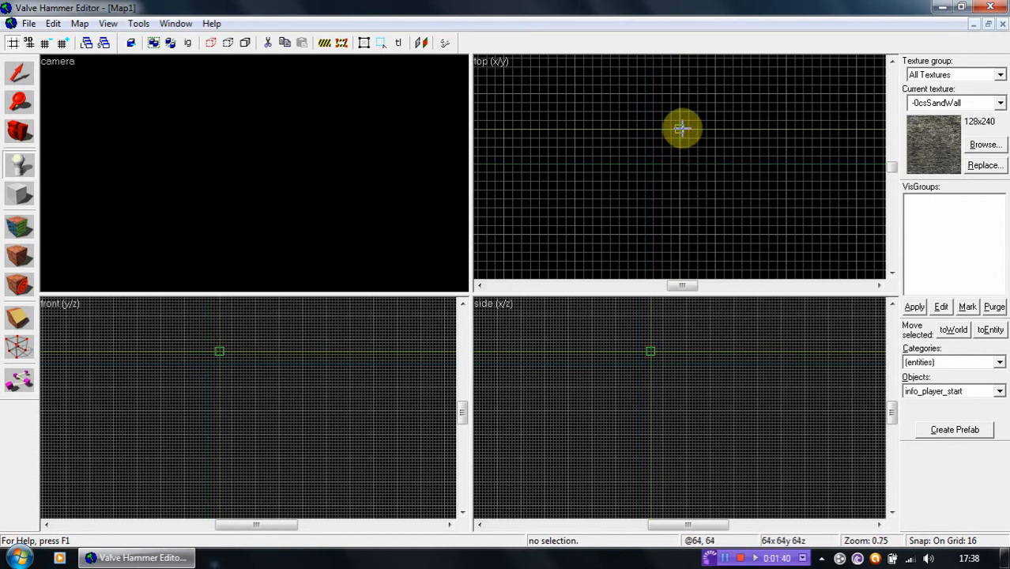
Step: Create a block 544 wide, 416 long and 288 high enclosing the player start
{"action": "left_click", "coordinate": [21, 199]}
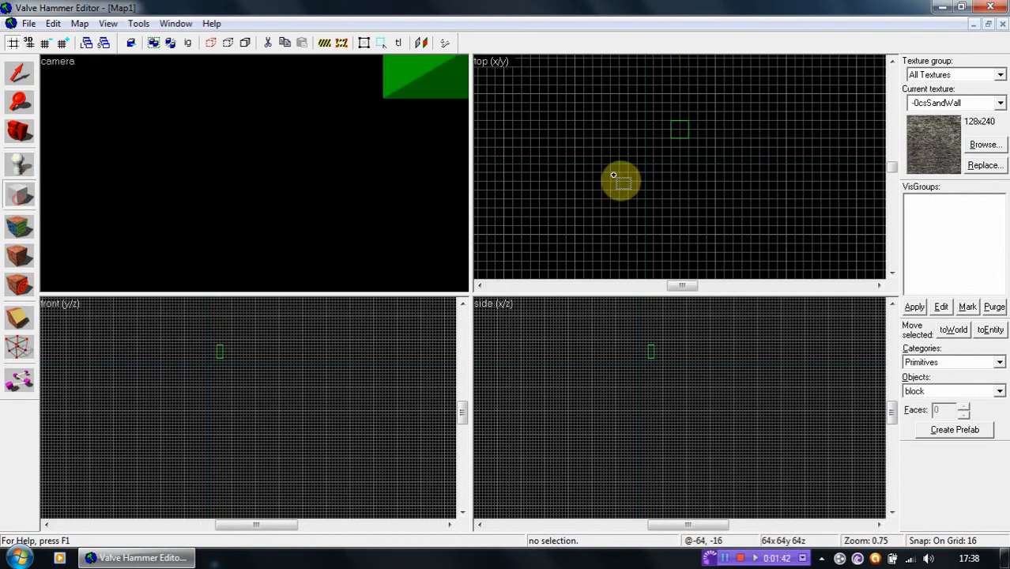
{"action": "scroll", "coordinate": [645, 190], "scroll_direction": "down", "scroll_amount": 5}
{"action": "left_click_drag", "start_coordinate": [634, 171], "coordinate": [755, 91]}
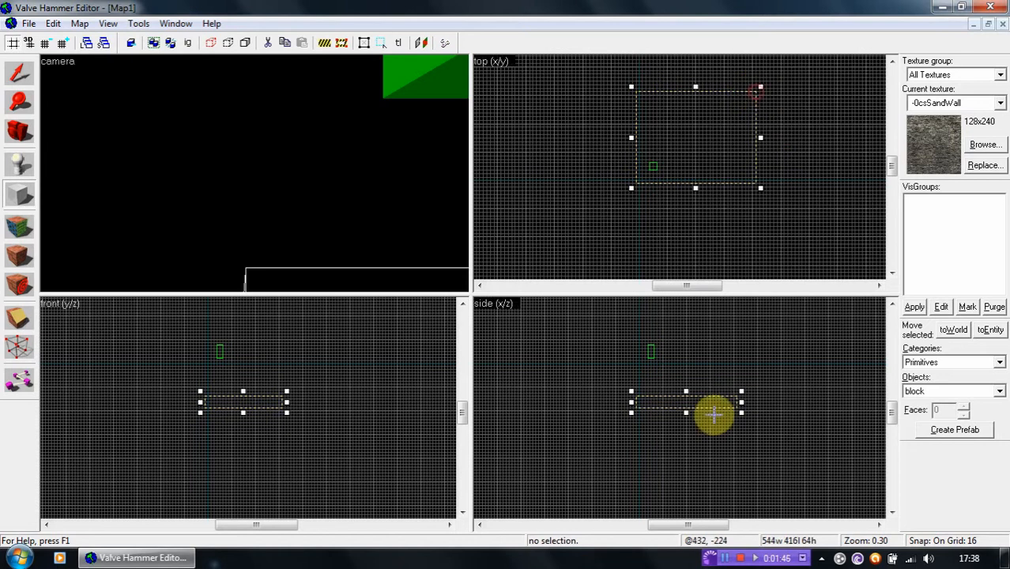
{"action": "left_click_drag", "start_coordinate": [687, 403], "coordinate": [688, 319]}
{"action": "right_click", "coordinate": [688, 319]}
{"action": "left_click", "coordinate": [739, 330]}
Step: Select the large block and hollow it into a room, accepting the offered wall thickness
{"action": "left_click", "coordinate": [28, 72]}
{"action": "key", "text": "z"}
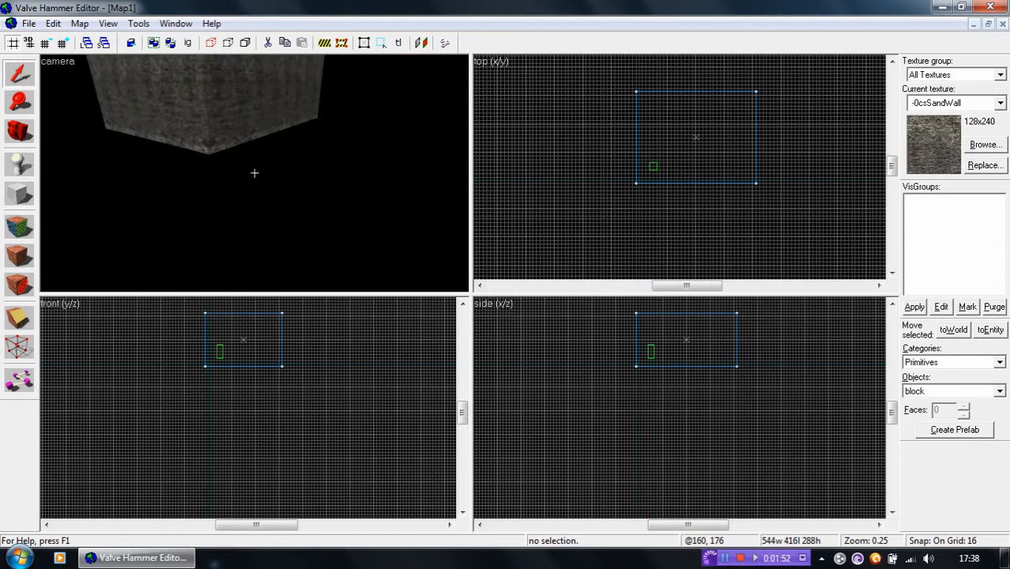
{"action": "key", "text": "z"}
{"action": "left_click", "coordinate": [268, 227]}
{"action": "right_click", "coordinate": [672, 117]}
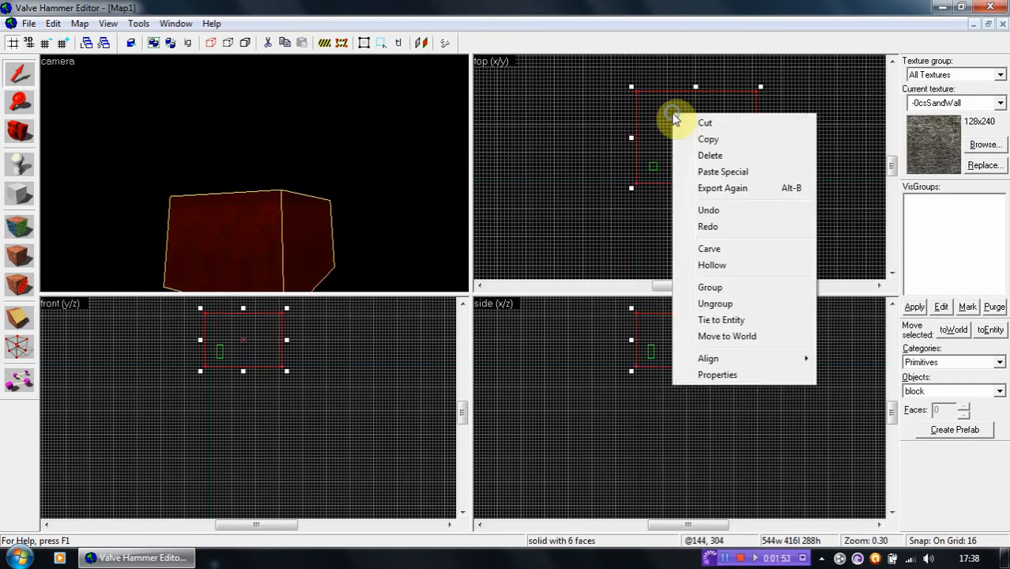
{"action": "left_click", "coordinate": [727, 263]}
{"action": "key", "text": "Return"}
{"action": "key", "text": "z"}
{"action": "key", "text": "w"}
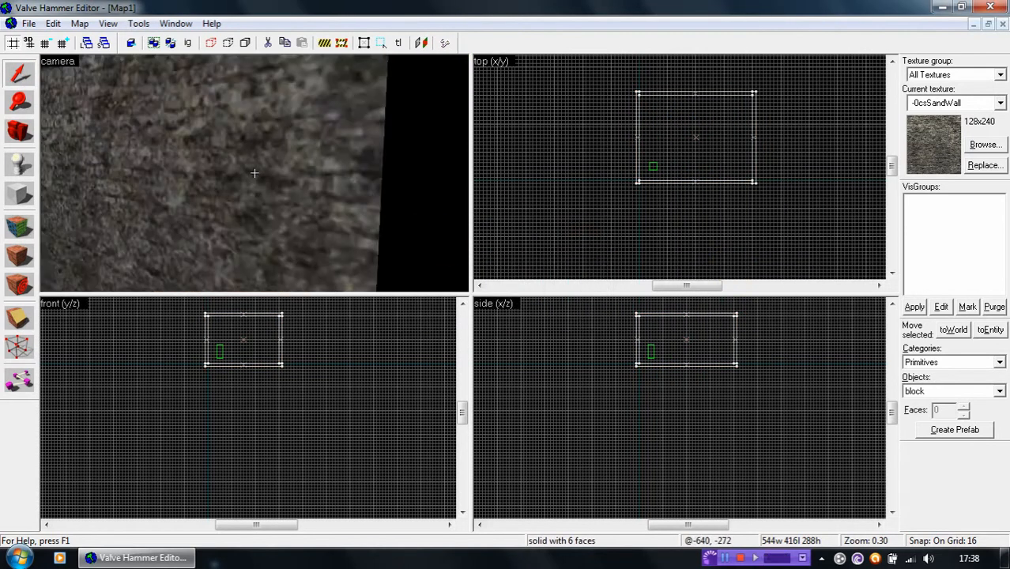
{"action": "key", "text": "z"}
Step: Create a 64 × 64 × 64 crate block textured with SandCrtLrgTp on the room's floor, near the east wall
{"action": "left_click", "coordinate": [985, 145]}
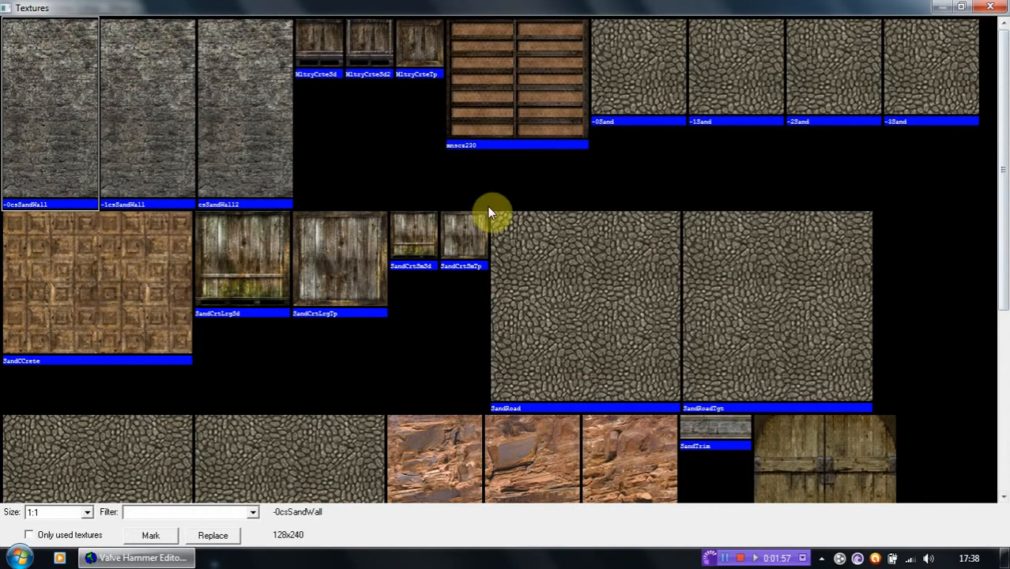
{"action": "double_click", "coordinate": [341, 264]}
{"action": "left_click", "coordinate": [18, 193]}
{"action": "scroll", "coordinate": [740, 126], "scroll_direction": "up", "scroll_amount": 3}
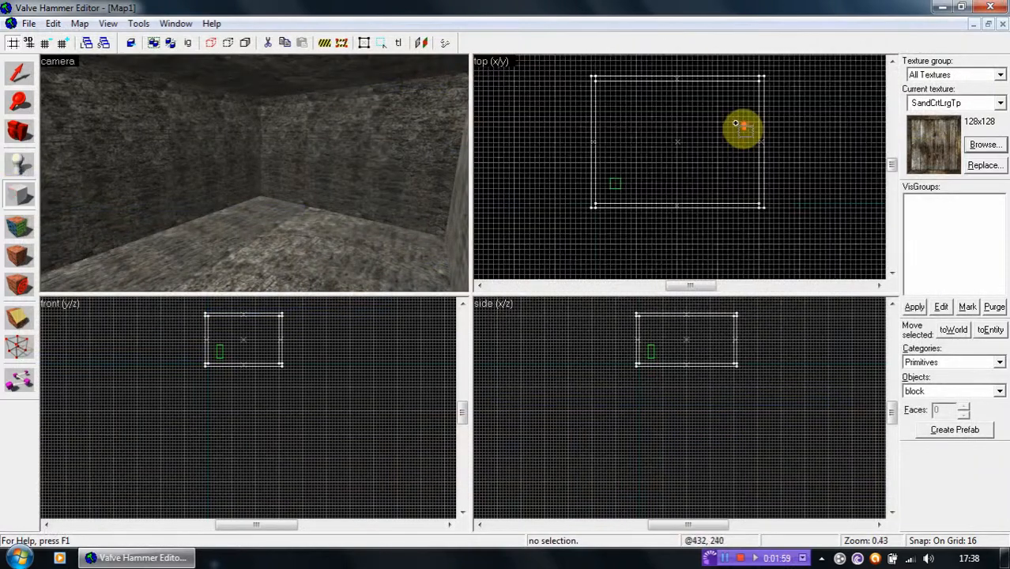
{"action": "left_click_drag", "start_coordinate": [739, 140], "coordinate": [745, 154]}
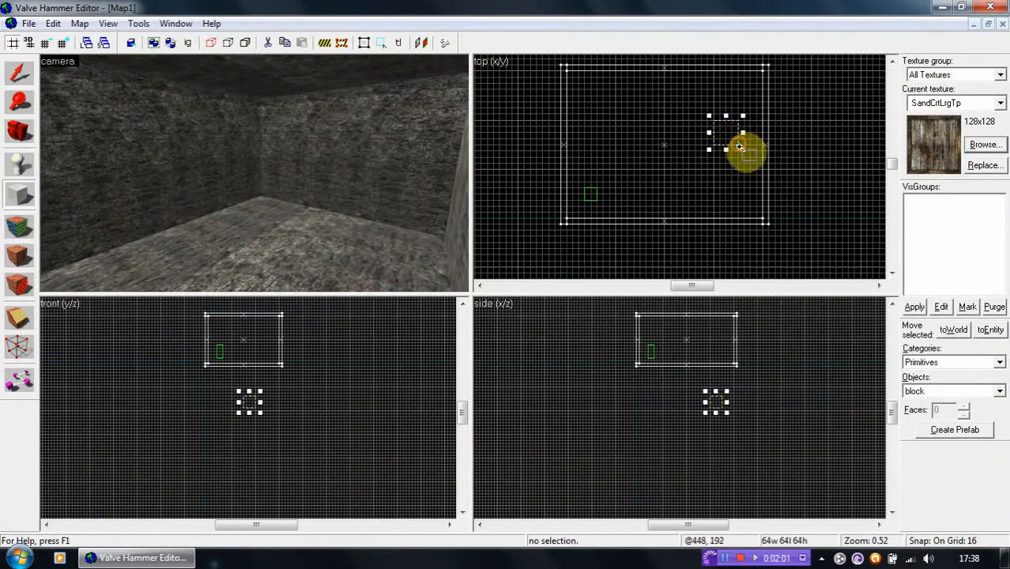
{"action": "left_click_drag", "start_coordinate": [715, 402], "coordinate": [715, 360]}
{"action": "scroll", "coordinate": [730, 388], "scroll_direction": "up", "scroll_amount": 5}
{"action": "right_click", "coordinate": [725, 400]}
{"action": "left_click", "coordinate": [751, 403]}
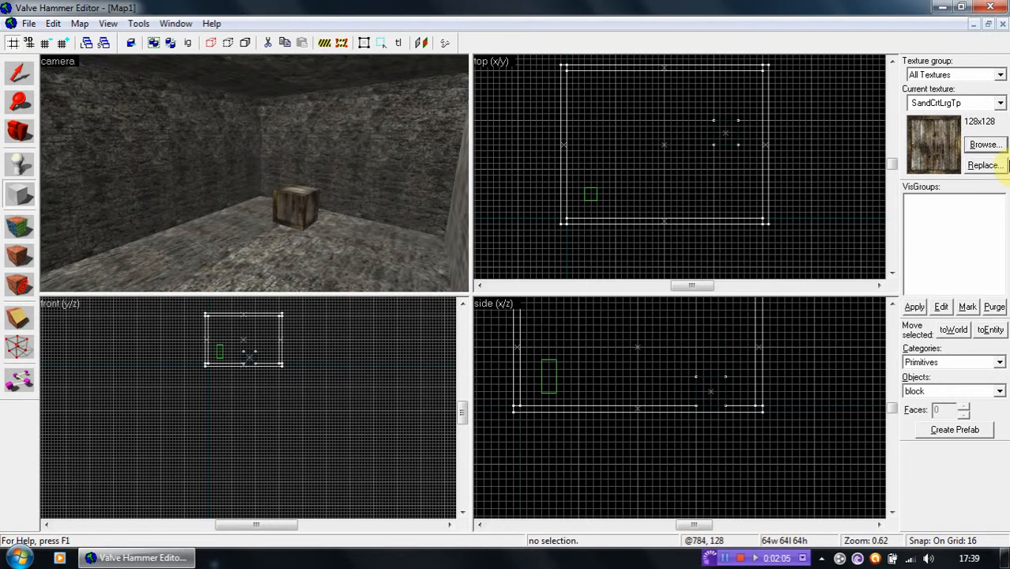
Step: Create a block 256 wide, 16 long and 192 high against the north wall, textured with mnscz230
{"action": "left_click", "coordinate": [985, 145]}
{"action": "double_click", "coordinate": [513, 61]}
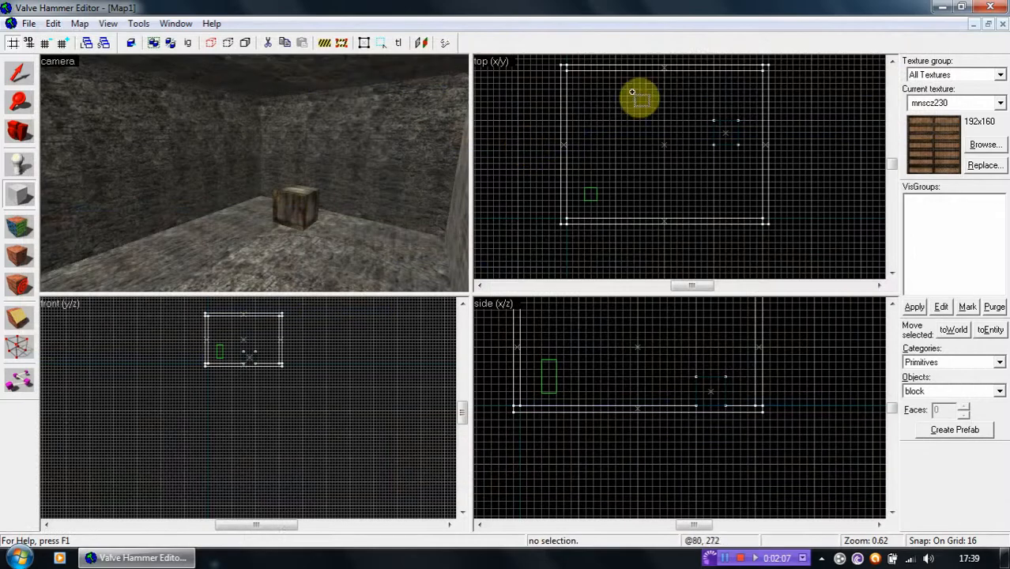
{"action": "left_click_drag", "start_coordinate": [613, 72], "coordinate": [717, 80]}
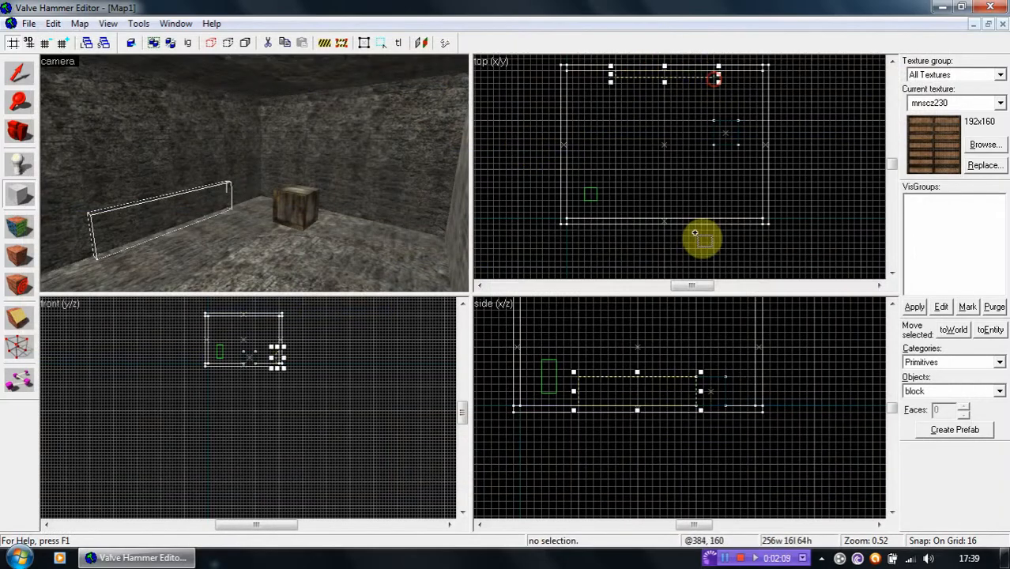
{"action": "left_click_drag", "start_coordinate": [637, 372], "coordinate": [638, 313]}
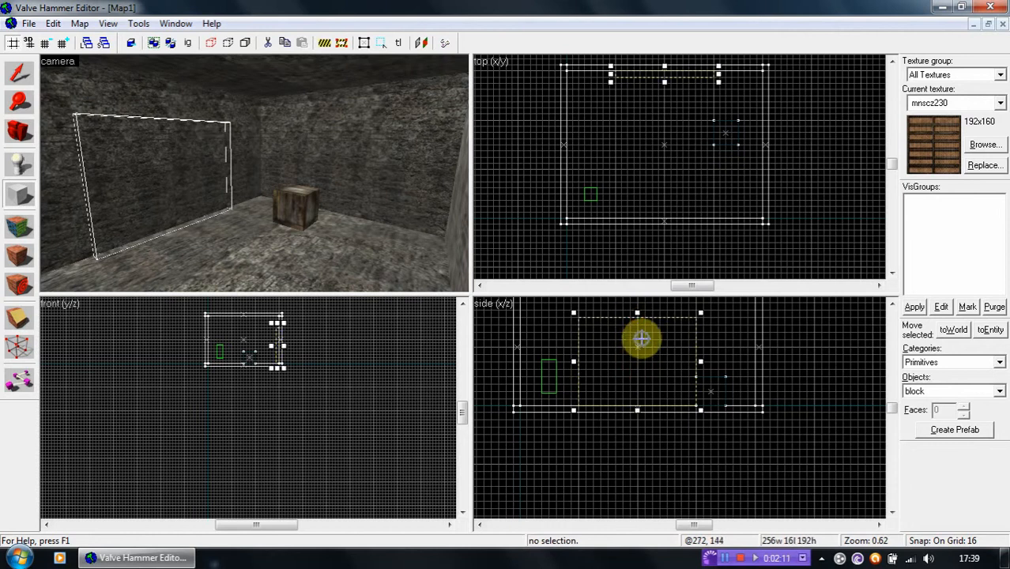
{"action": "right_click", "coordinate": [642, 338]}
{"action": "left_click", "coordinate": [657, 348]}
{"action": "key", "text": "z"}
{"action": "key", "text": "z"}
Step: Place a light entity in the middle of the room just below the ceiling, at 256, 192, 240
{"action": "left_click", "coordinate": [21, 170]}
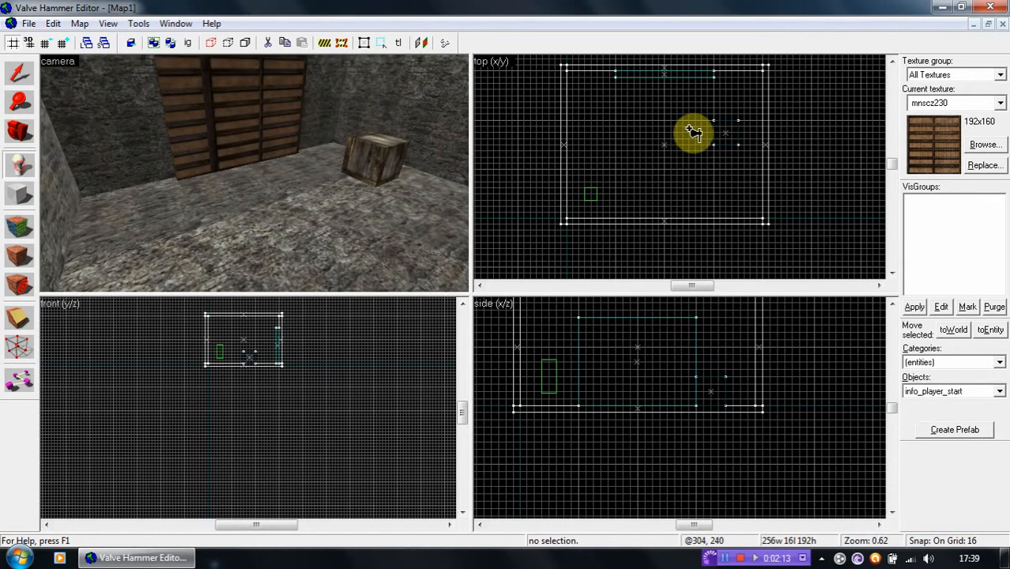
{"action": "left_click", "coordinate": [666, 146]}
{"action": "mouse_move", "coordinate": [635, 405]}
{"action": "left_mouse_down"}
{"action": "mouse_move", "coordinate": [642, 309]}
{"action": "mouse_move", "coordinate": [638, 348]}
{"action": "left_mouse_up"}
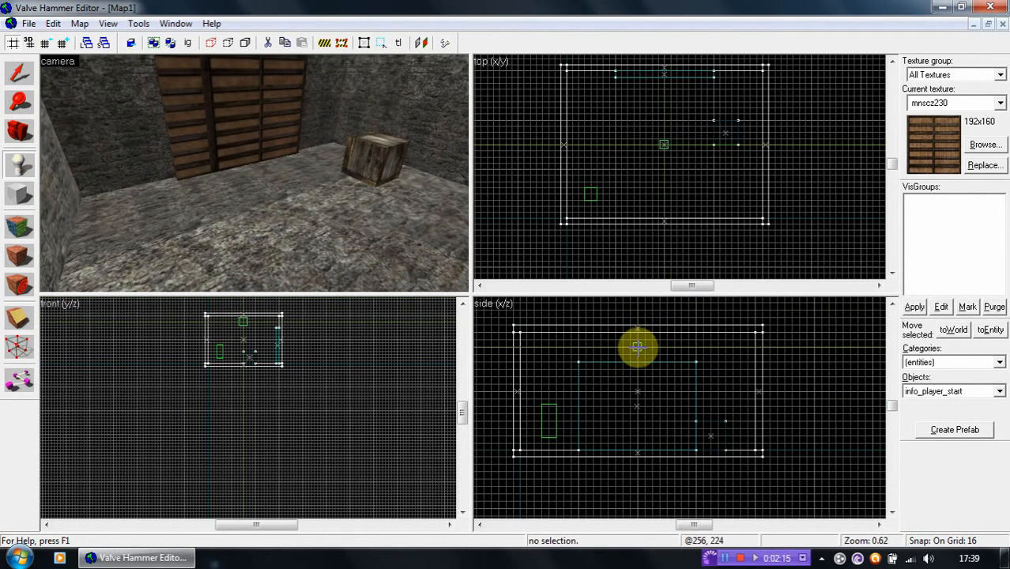
{"action": "left_click", "coordinate": [989, 391]}
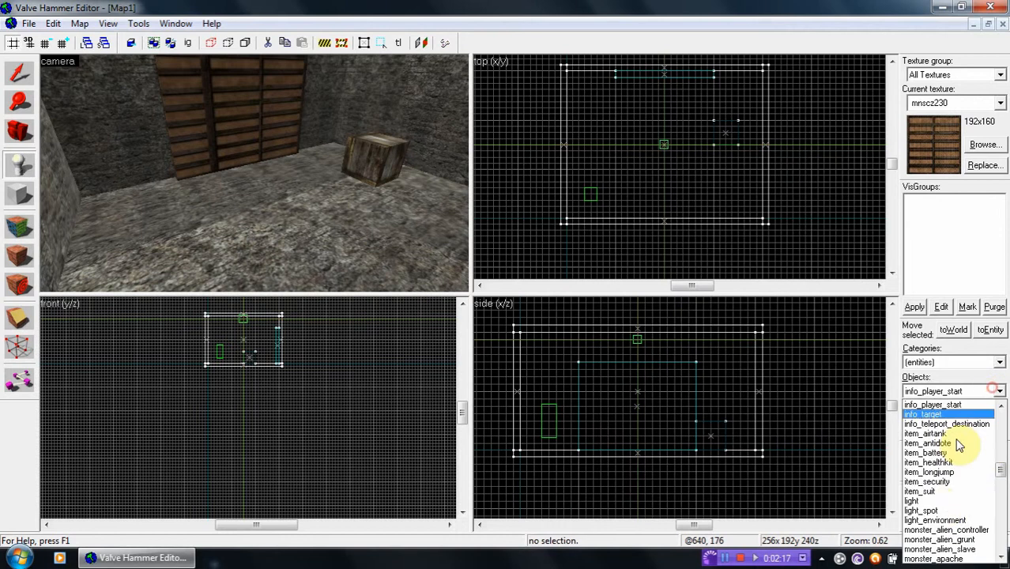
{"action": "left_click", "coordinate": [939, 502]}
{"action": "key", "text": "Return"}
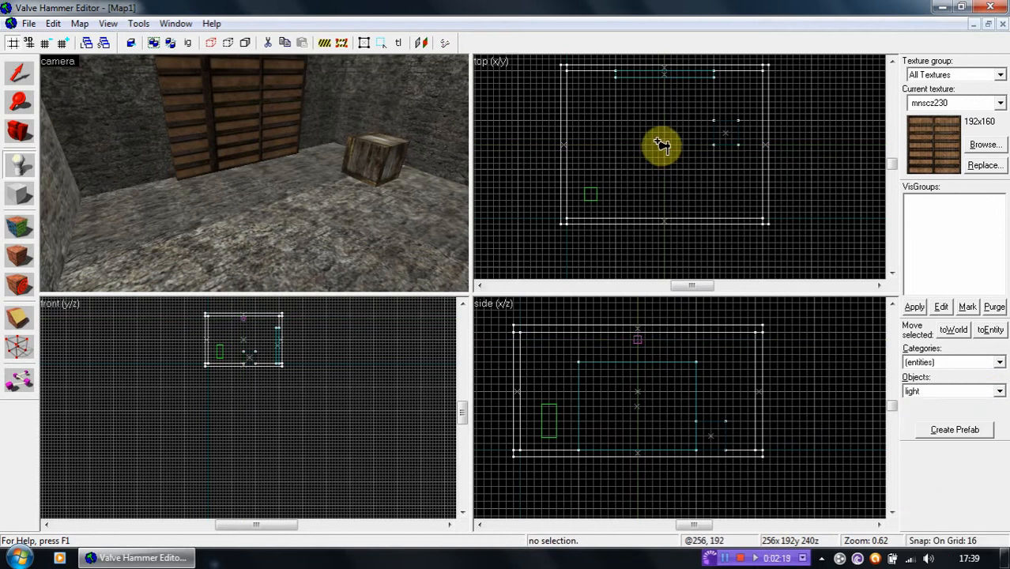
{"action": "left_click", "coordinate": [21, 75]}
{"action": "key", "text": "z"}
{"action": "key", "text": "z"}
{"action": "left_click", "coordinate": [277, 129]}
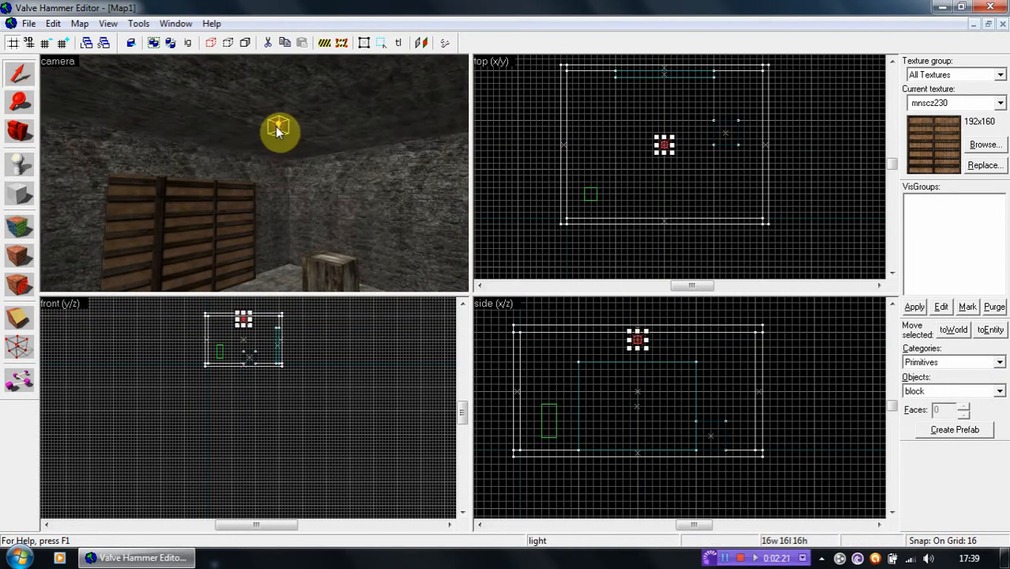
{"action": "key", "text": "alt+Return"}
{"action": "left_click", "coordinate": [466, 299]}
{"action": "left_click", "coordinate": [523, 304]}
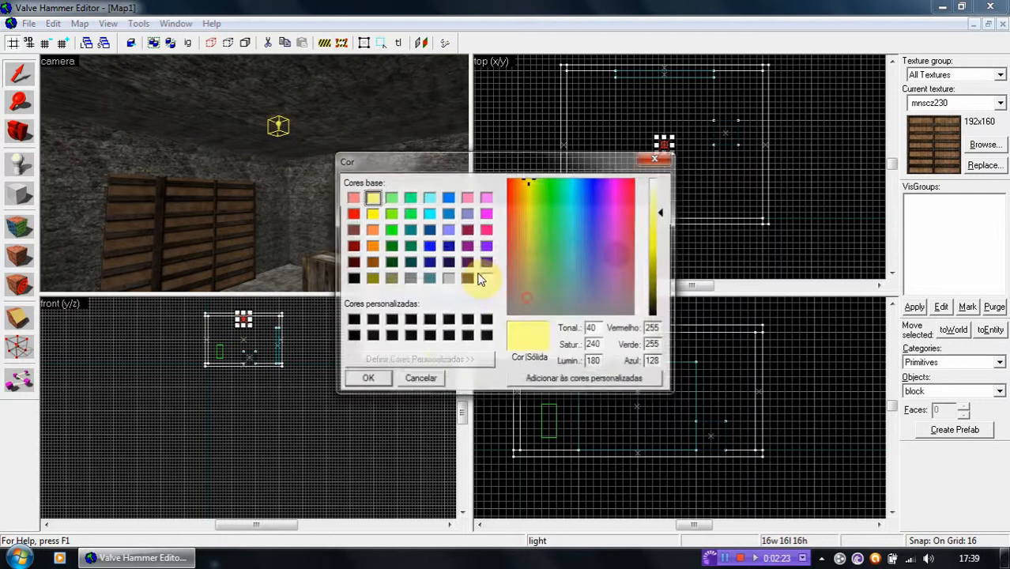
{"action": "left_click", "coordinate": [485, 278]}
{"action": "left_click", "coordinate": [368, 378]}
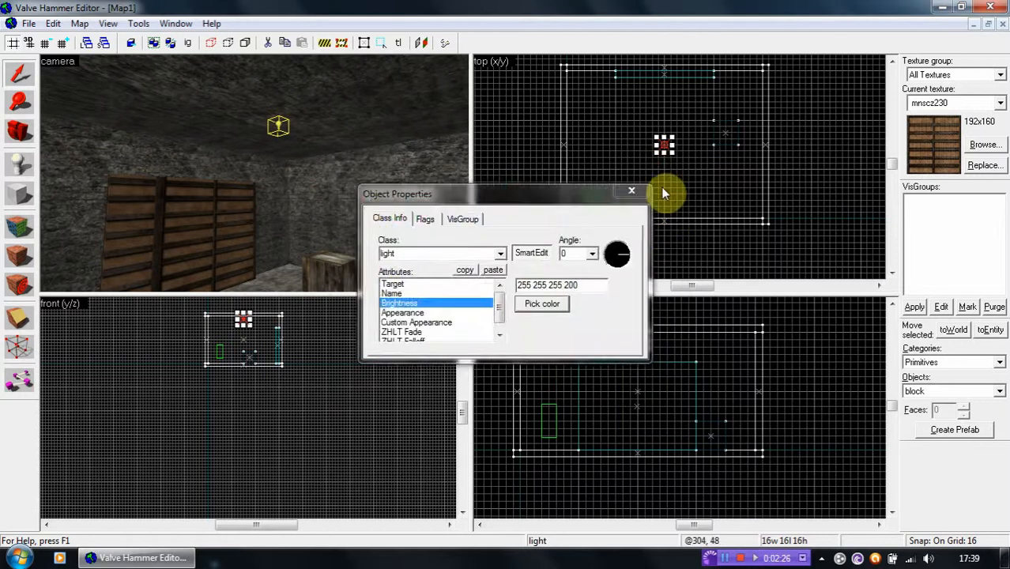
{"action": "left_click", "coordinate": [599, 143]}
Step: Enlarge the camera view to fill the workspace and look over the textured room
{"action": "key", "text": "z"}
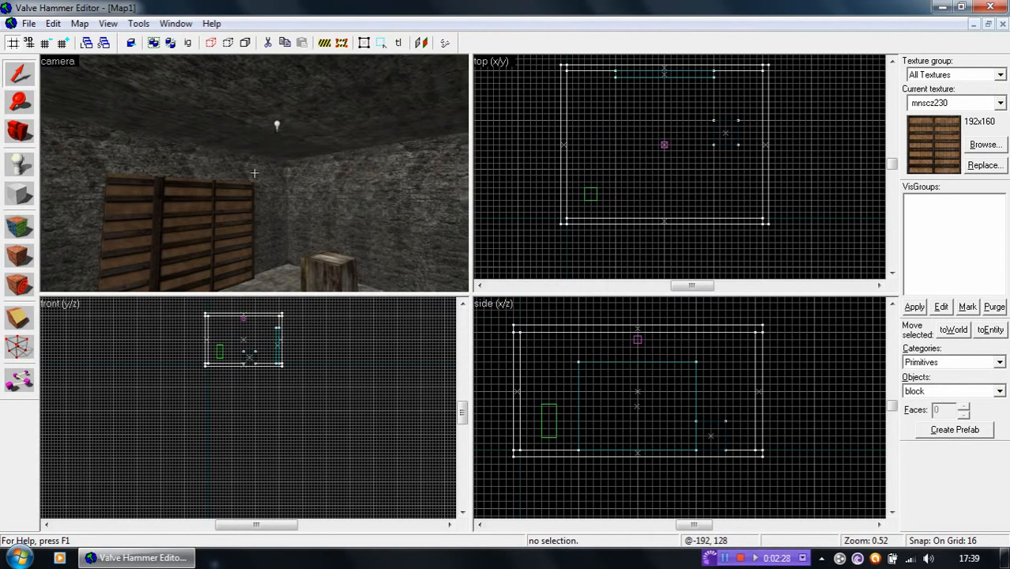
{"action": "key", "text": "s"}
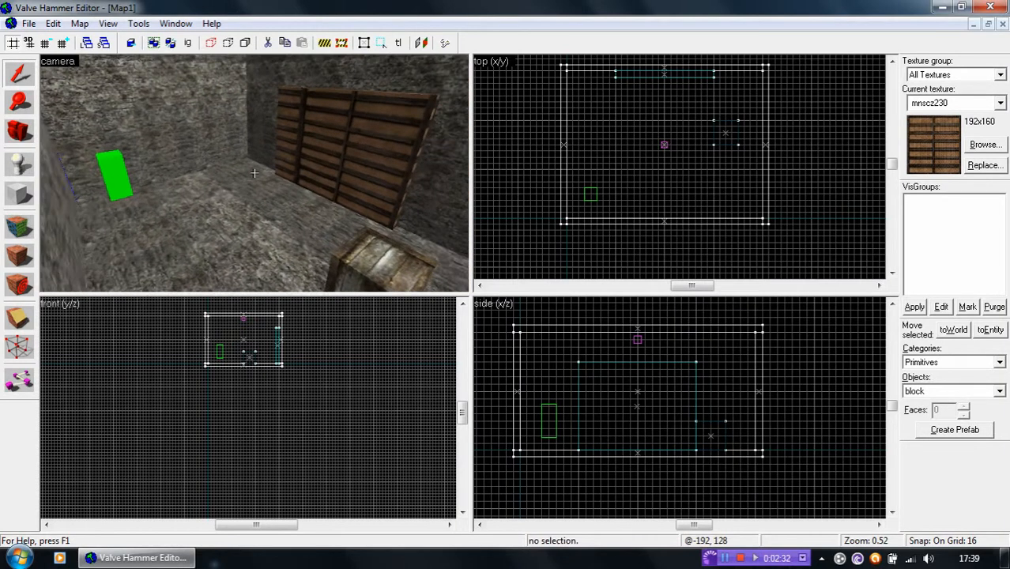
{"action": "key", "text": "z"}
{"action": "left_click_drag", "start_coordinate": [473, 294], "coordinate": [897, 531]}
{"action": "key", "text": "z"}
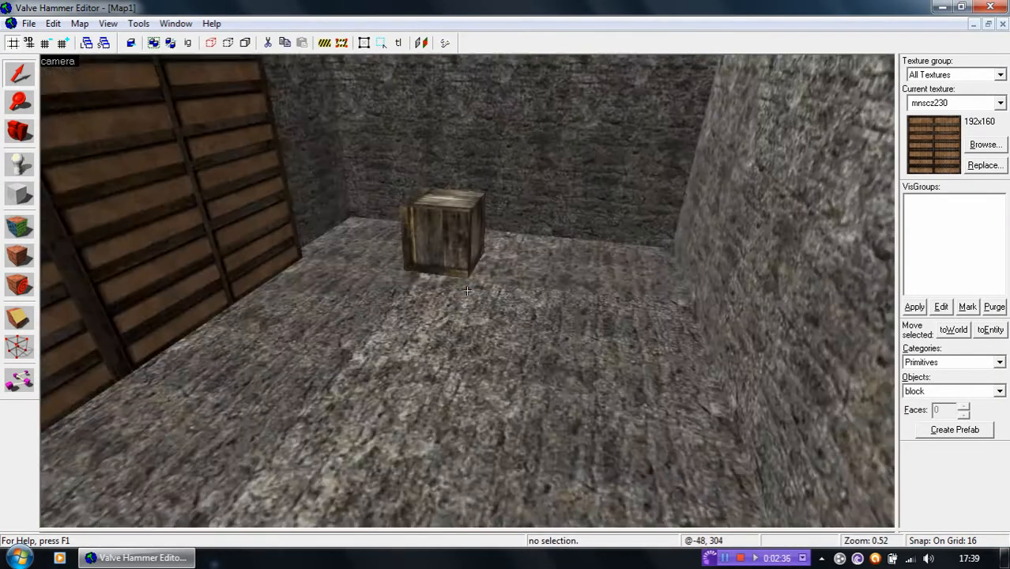
{"action": "key", "text": "z"}
Step: Save the map on the desktop as a Hammer map file named random
{"action": "left_click", "coordinate": [29, 23]}
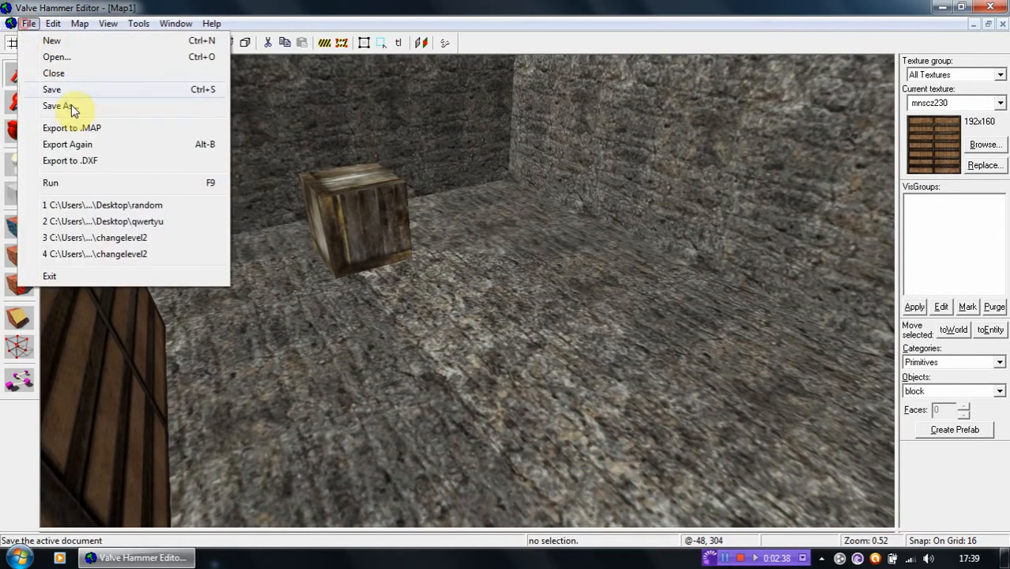
{"action": "left_click", "coordinate": [69, 107]}
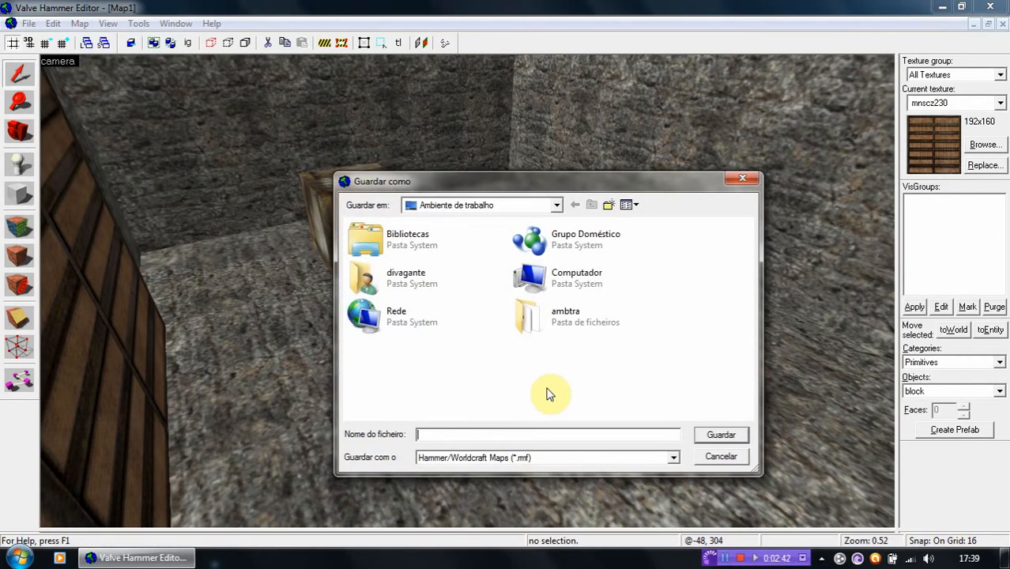
{"action": "type", "text": "random"}
{"action": "key", "text": "Return"}
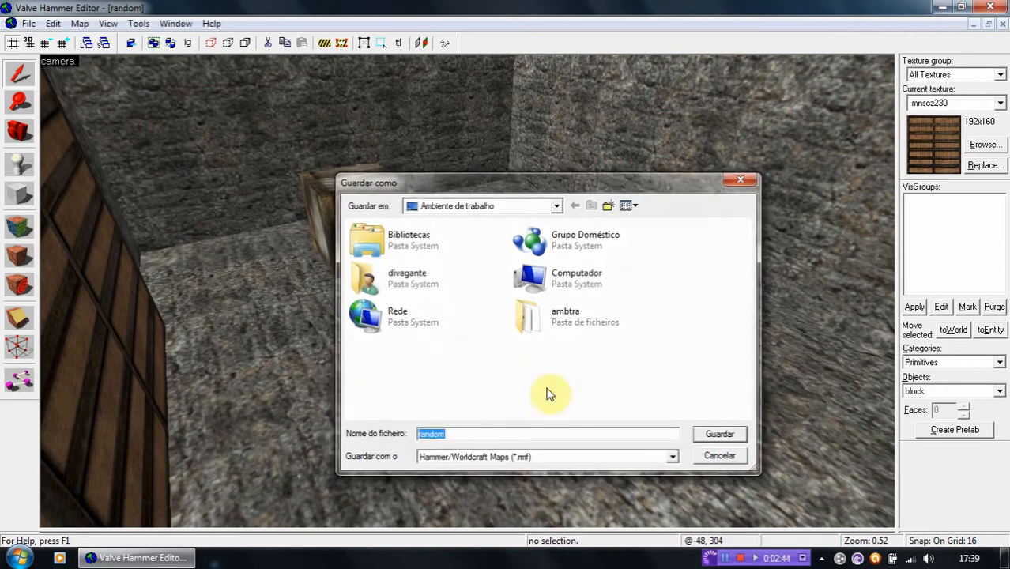
Step: Switch to the desktop and move the random map file beside the RANDOM texture file
{"action": "left_click", "coordinate": [166, 558]}
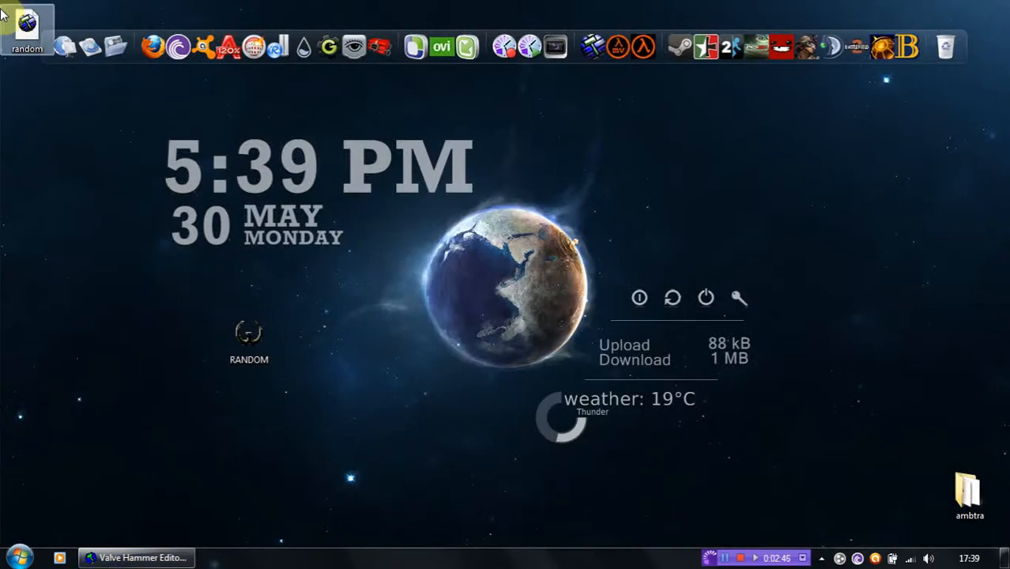
{"action": "left_click_drag", "start_coordinate": [26, 28], "coordinate": [194, 340]}
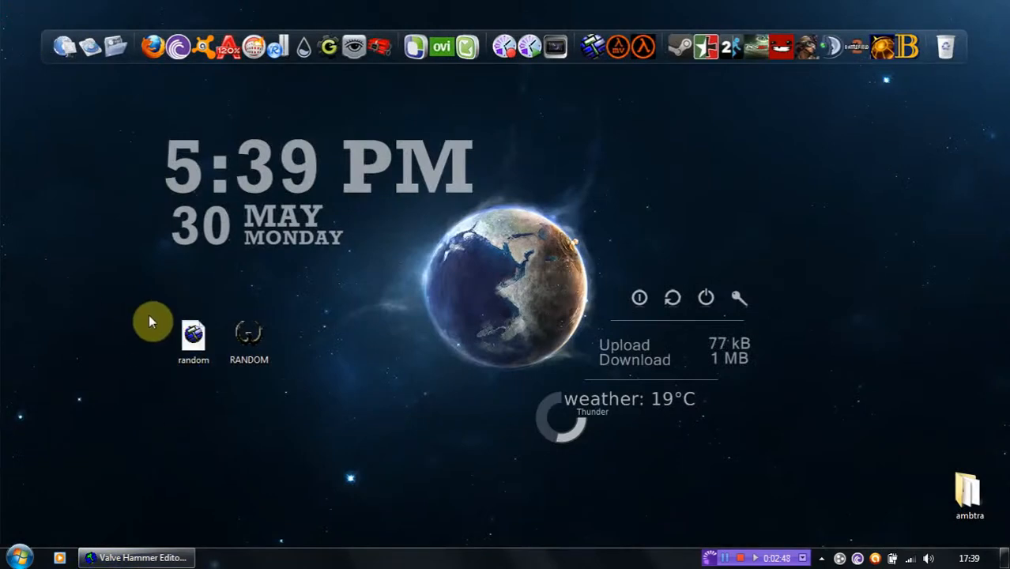
{"action": "left_click_drag", "start_coordinate": [139, 309], "coordinate": [226, 372]}
{"action": "left_click", "coordinate": [200, 411]}
{"action": "left_click", "coordinate": [186, 341]}
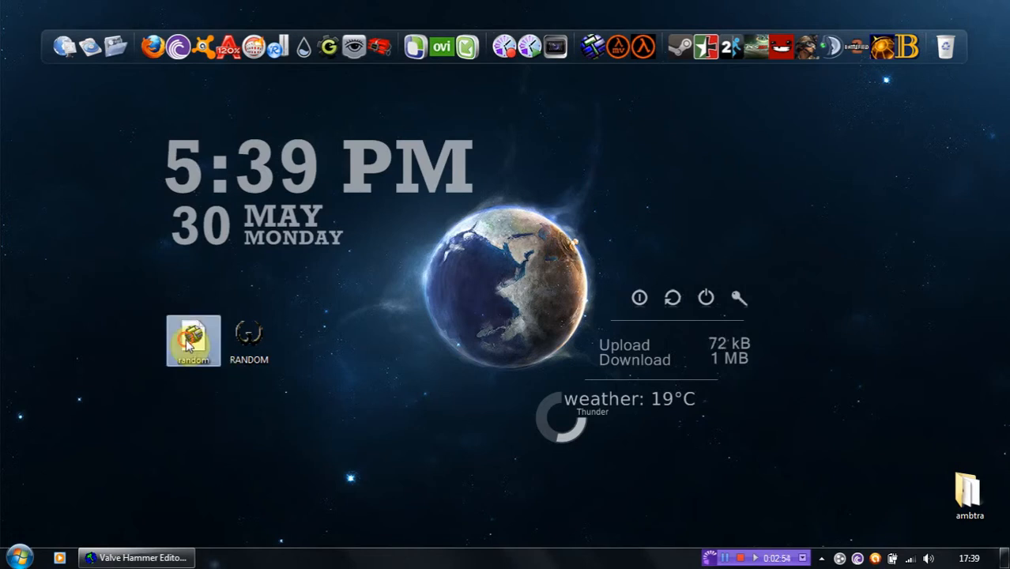
{"action": "left_click", "coordinate": [233, 433]}
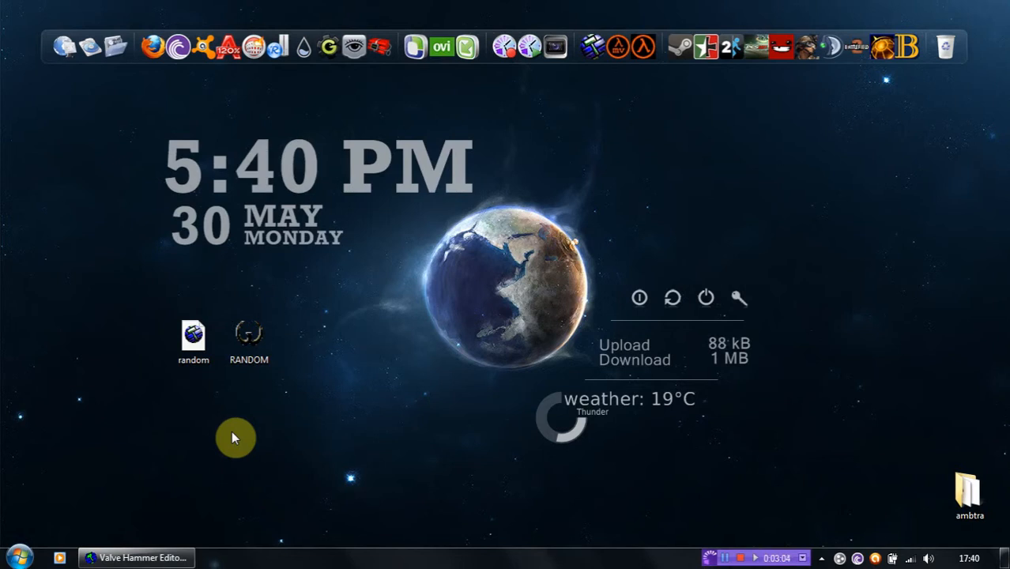
{"action": "left_click_drag", "start_coordinate": [146, 303], "coordinate": [225, 379]}
{"action": "left_click", "coordinate": [163, 402]}
Step: Return to Valve Hammer Editor and compile the map with CSG, BSP and VIS at Normal, without running the game
{"action": "left_click", "coordinate": [173, 564]}
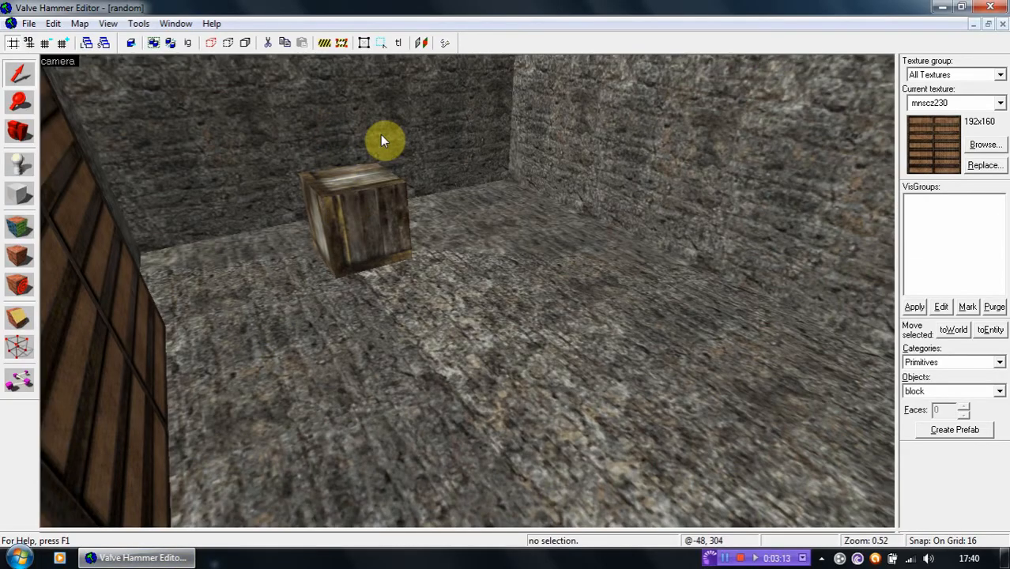
{"action": "left_click", "coordinate": [444, 44]}
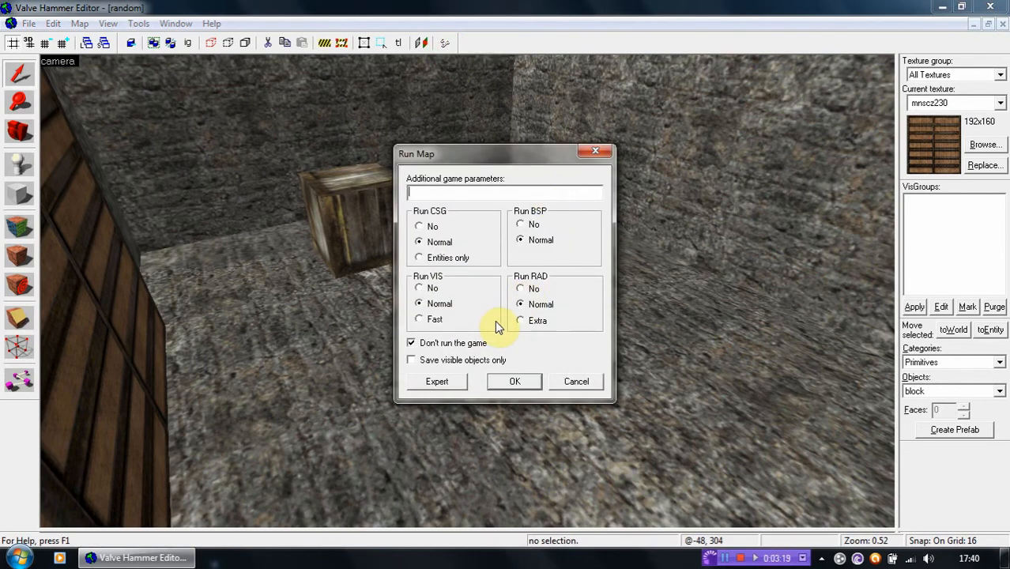
{"action": "left_click", "coordinate": [522, 289]}
{"action": "left_click_drag", "start_coordinate": [483, 161], "coordinate": [473, 117]}
{"action": "left_click", "coordinate": [504, 338]}
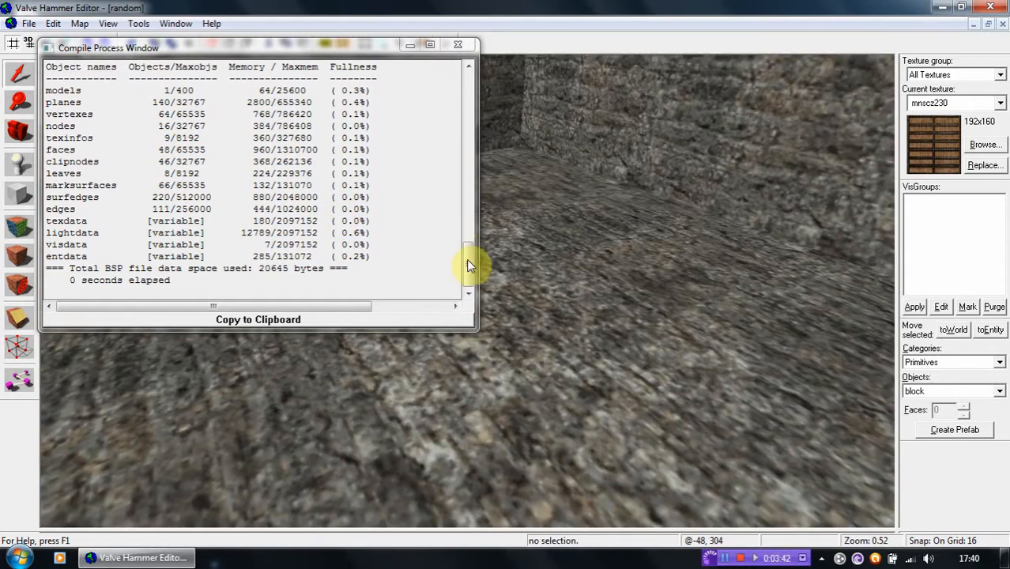
Step: Copy the end of the compile process to the clipboard along with the rest of its log, and close the compile window
{"action": "left_click_drag", "start_coordinate": [467, 262], "coordinate": [467, 300]}
{"action": "left_click", "coordinate": [261, 320]}
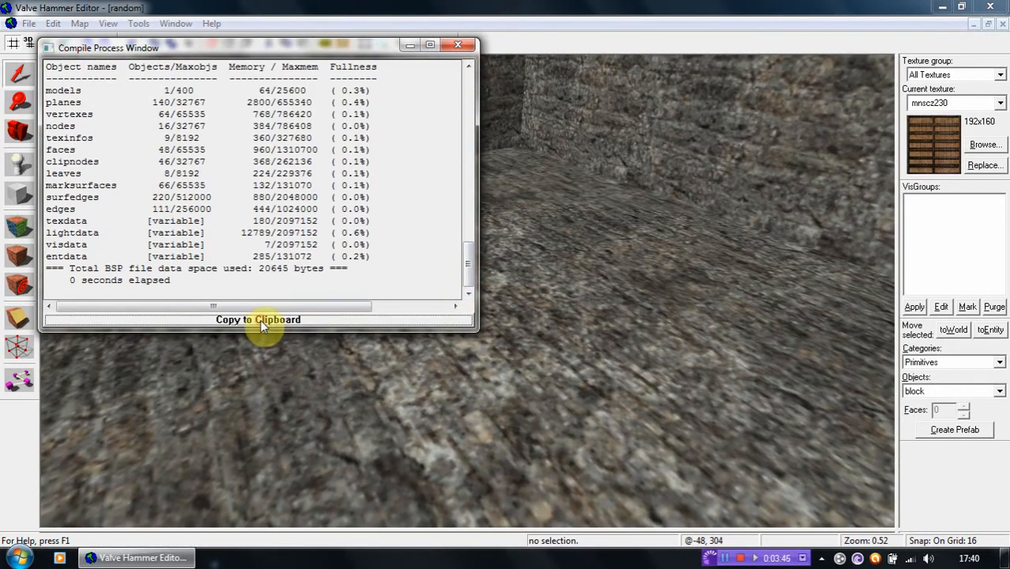
{"action": "left_click", "coordinate": [658, 277]}
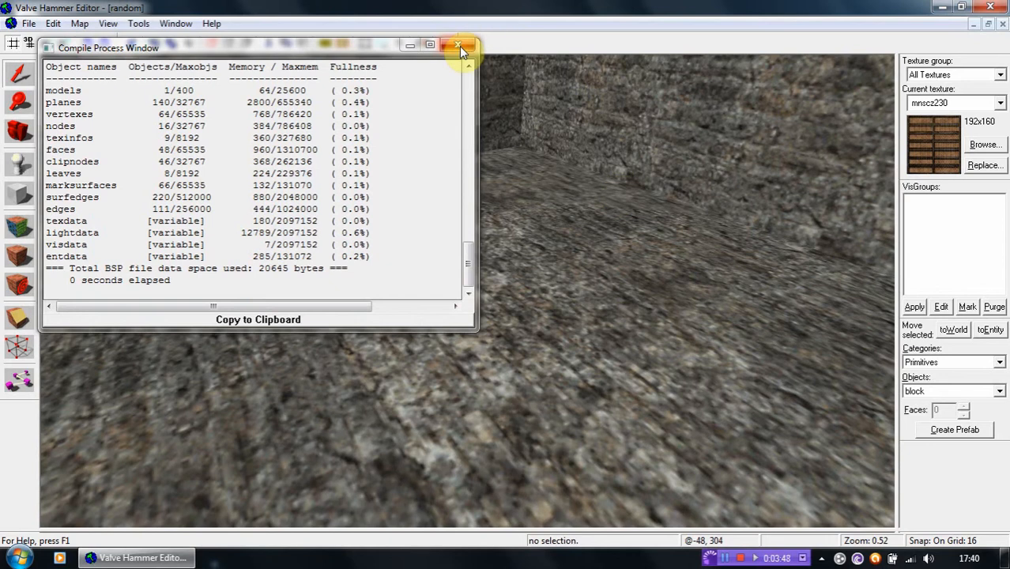
{"action": "left_click", "coordinate": [458, 45]}
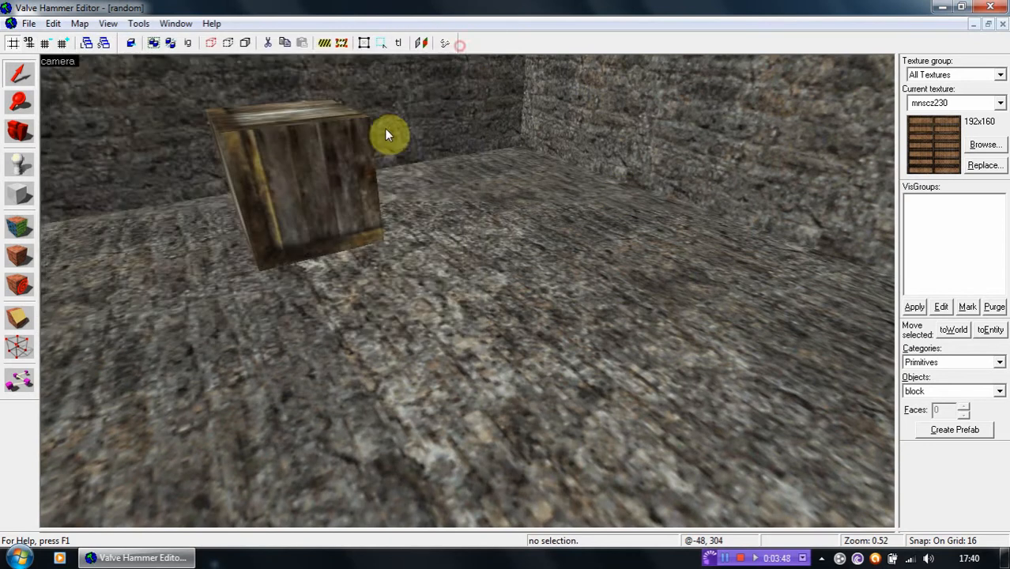
Step: Check the directory where compiled maps are placed in the HL1 build program settings
{"action": "left_click", "coordinate": [158, 558]}
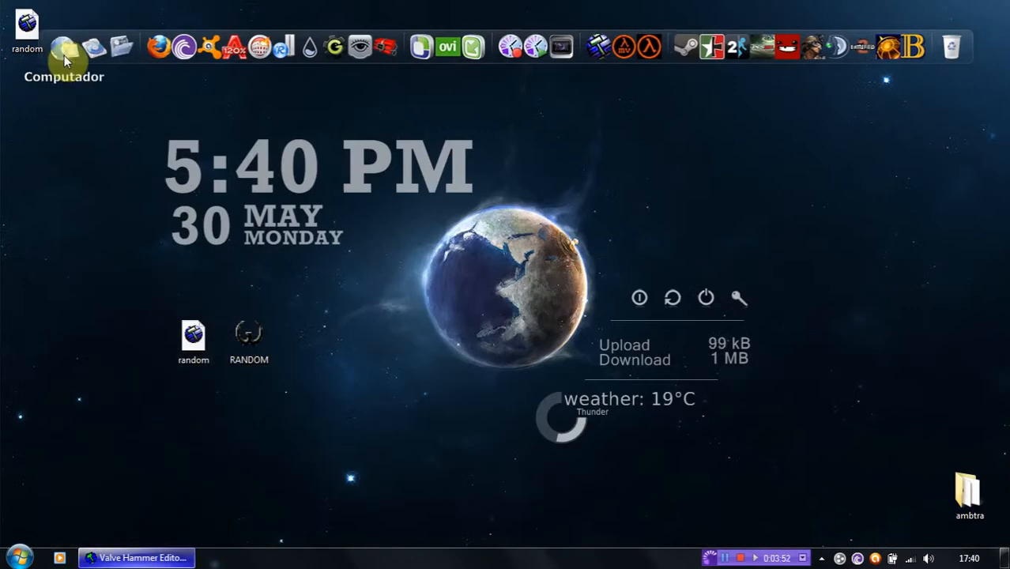
{"action": "left_click", "coordinate": [140, 558]}
{"action": "left_click", "coordinate": [138, 23]}
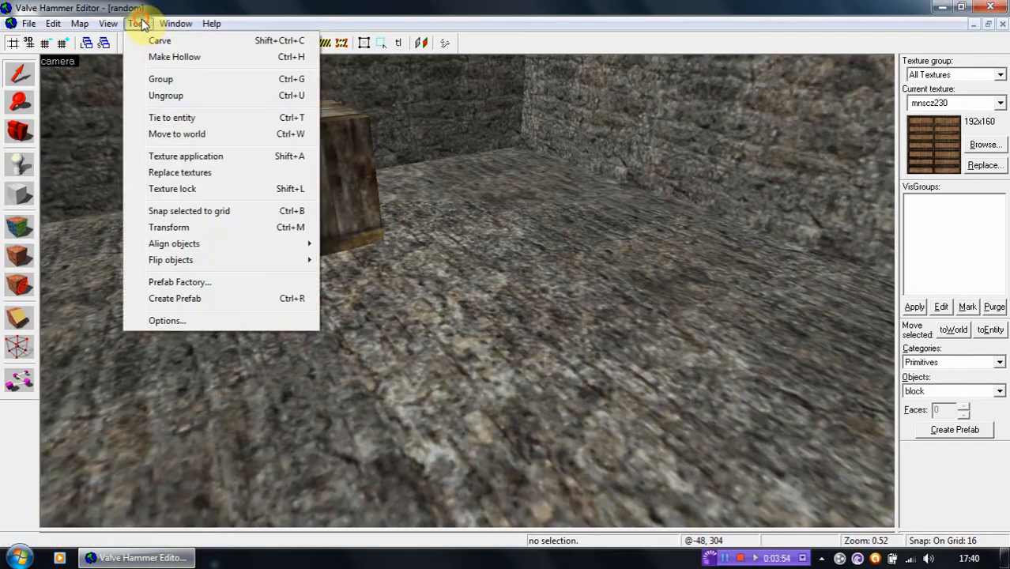
{"action": "left_click", "coordinate": [221, 320]}
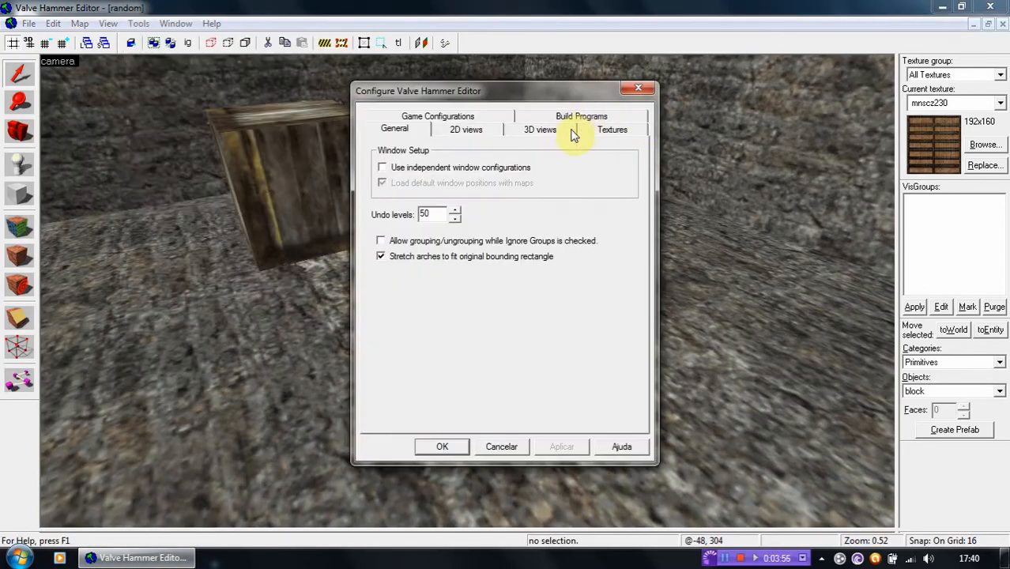
{"action": "left_click", "coordinate": [589, 118]}
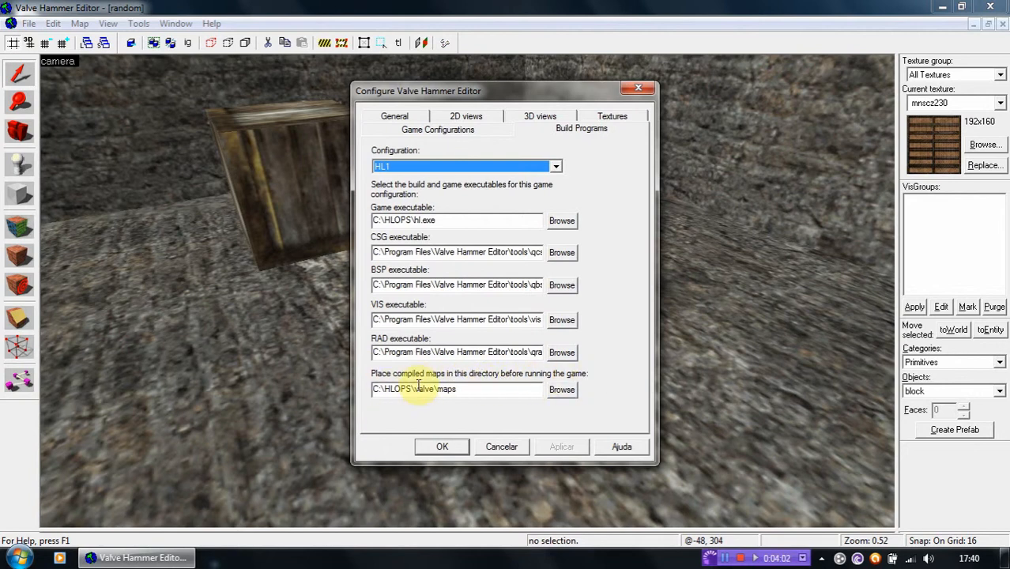
{"action": "left_click_drag", "start_coordinate": [412, 387], "coordinate": [361, 389]}
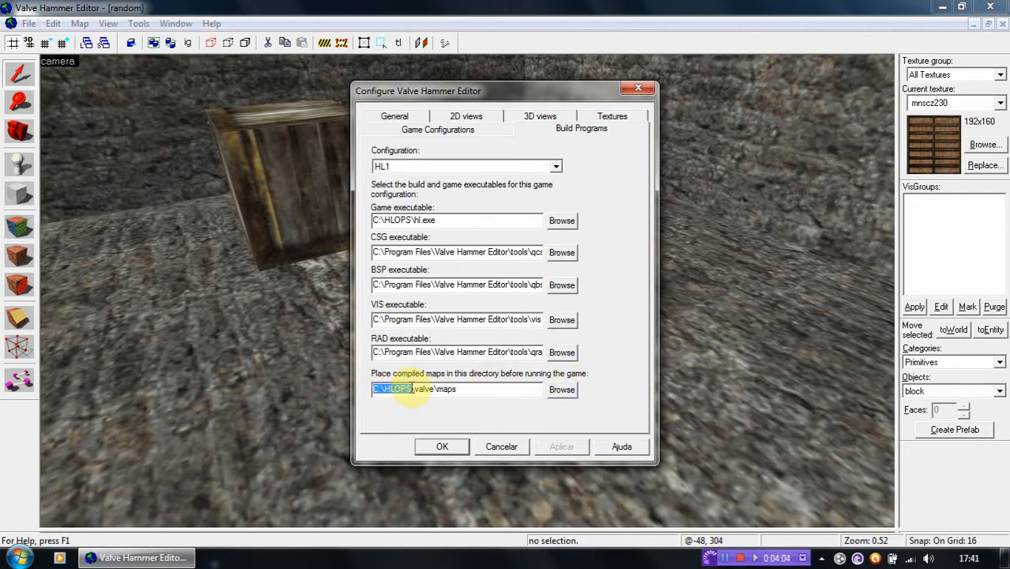
{"action": "left_click_drag", "start_coordinate": [434, 388], "coordinate": [409, 394]}
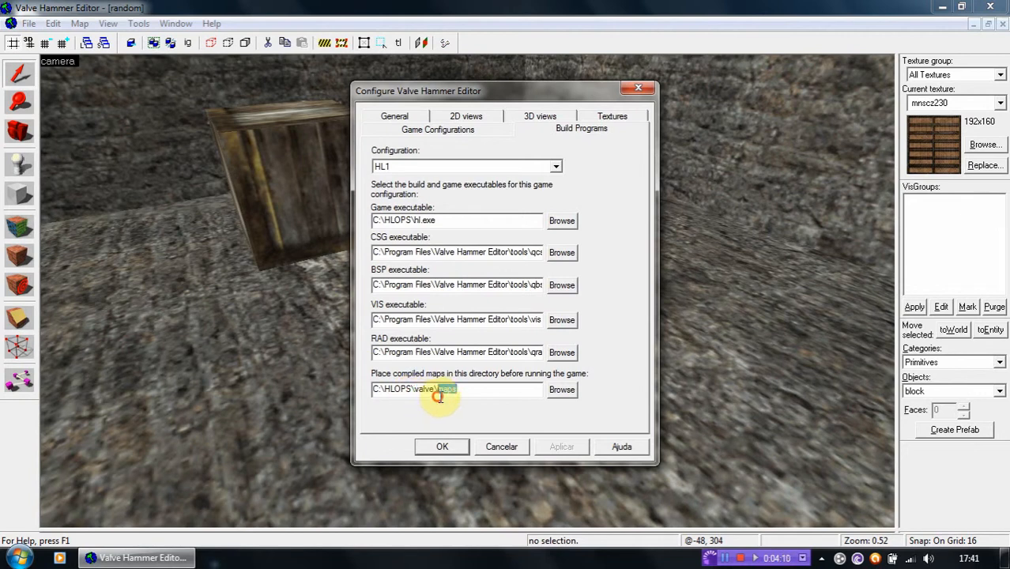
{"action": "left_click", "coordinate": [425, 391]}
Step: Check the game directory in the HL1 game configuration and close the options without changing anything
{"action": "left_click", "coordinate": [433, 130]}
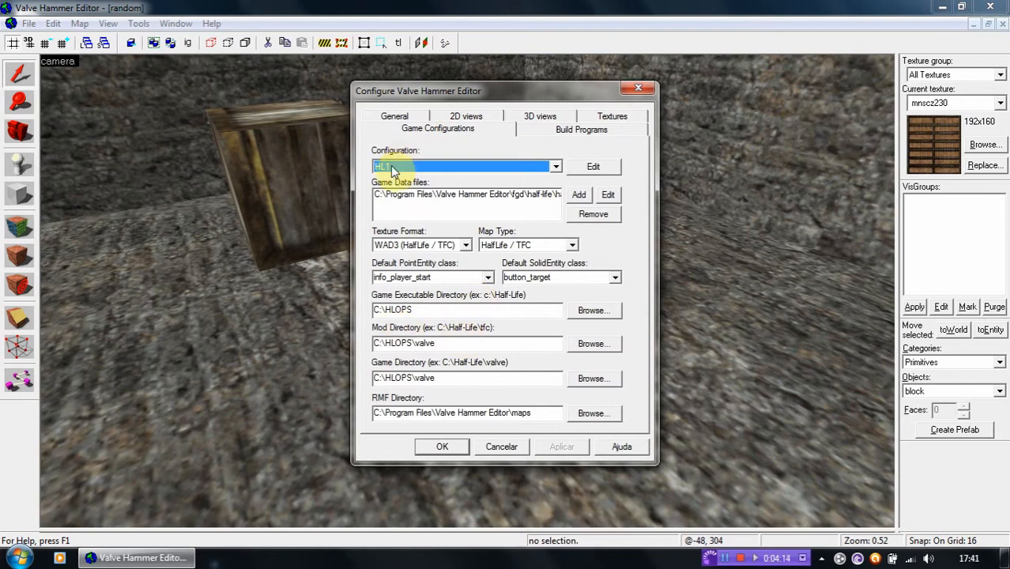
{"action": "left_click_drag", "start_coordinate": [439, 378], "coordinate": [358, 373]}
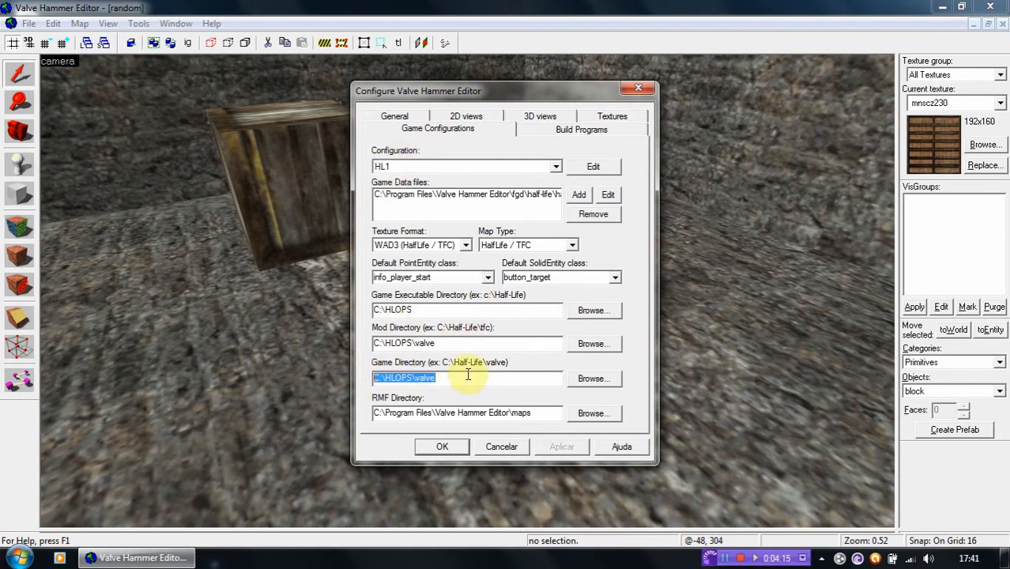
{"action": "left_click", "coordinate": [466, 373]}
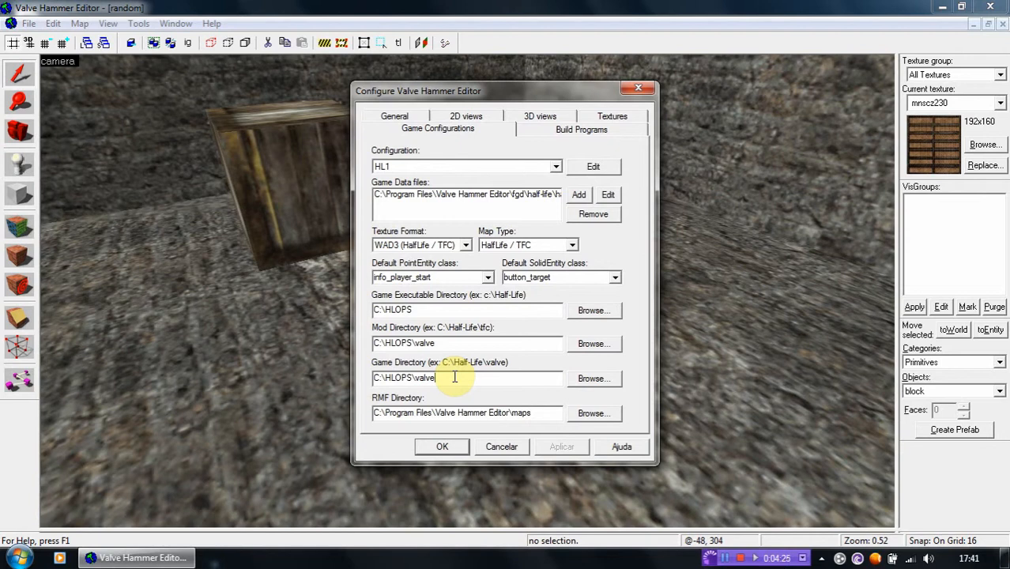
{"action": "left_click_drag", "start_coordinate": [446, 377], "coordinate": [376, 378]}
{"action": "left_click", "coordinate": [448, 382]}
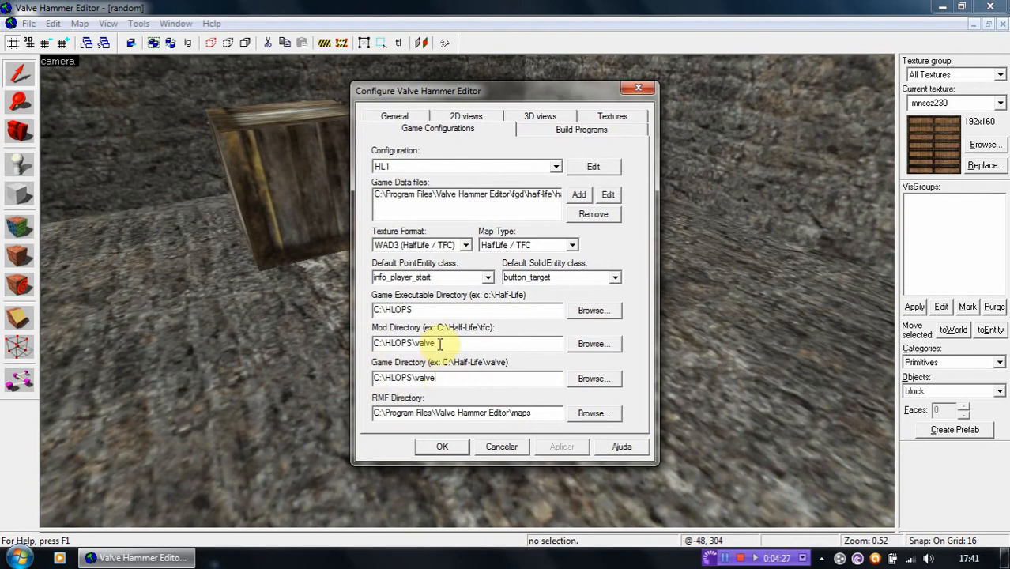
{"action": "left_click", "coordinate": [502, 449]}
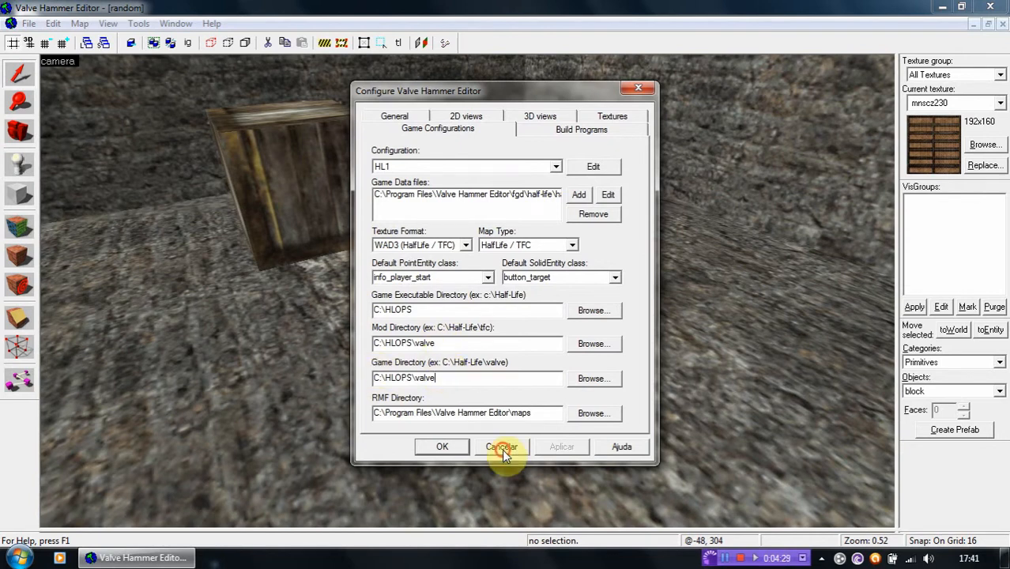
Step: Browse to C:\HLOPS\valve\maps from the desktop and select the compiled random.bsp map file
{"action": "key", "text": "super+d"}
{"action": "left_click", "coordinate": [64, 47]}
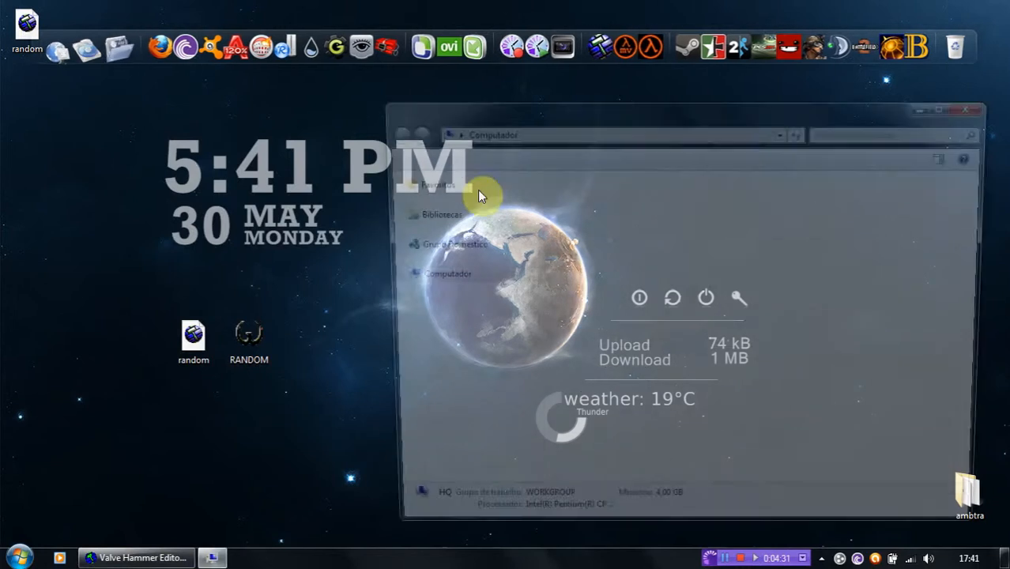
{"action": "double_click", "coordinate": [602, 229]}
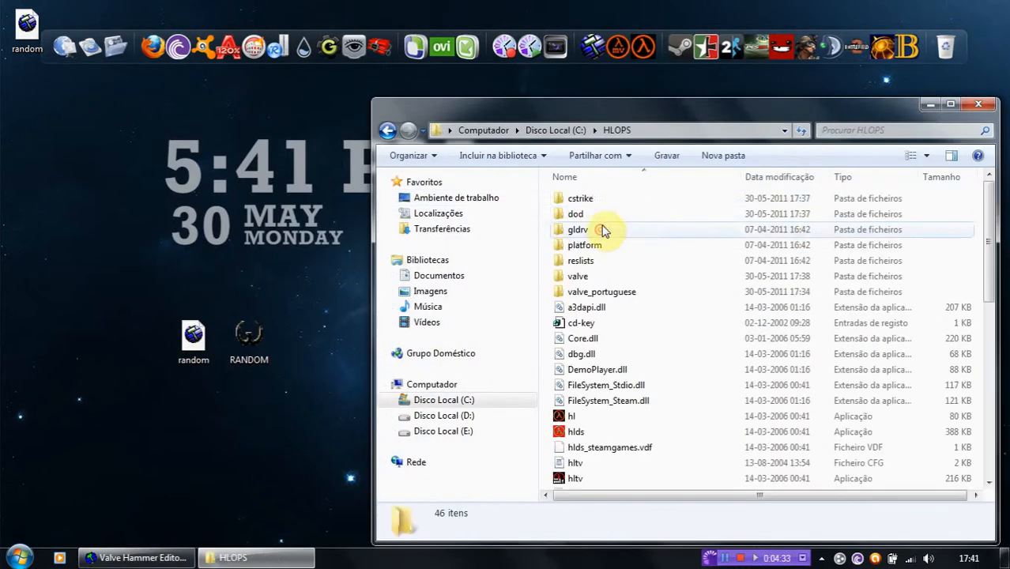
{"action": "double_click", "coordinate": [595, 283]}
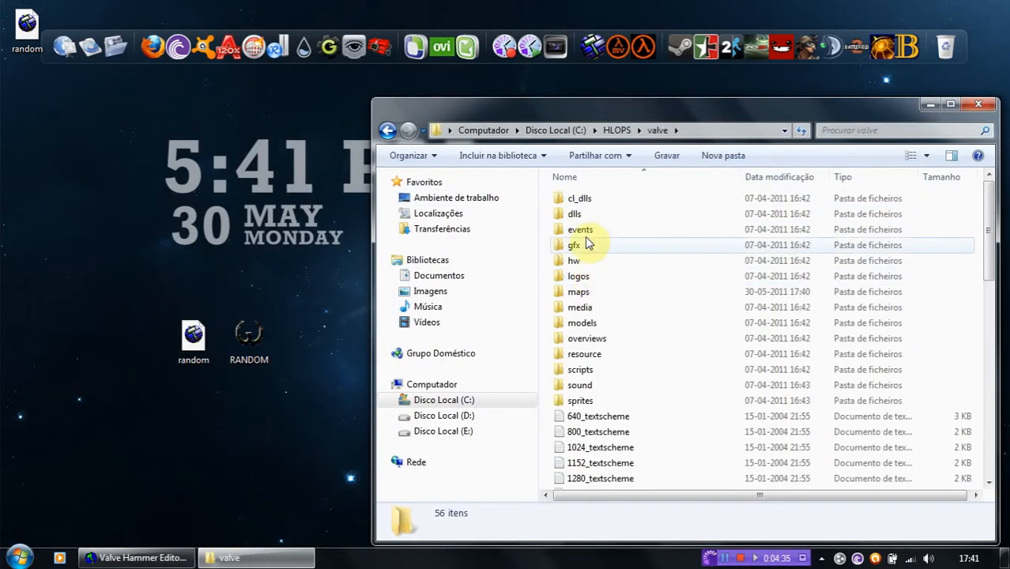
{"action": "double_click", "coordinate": [591, 230]}
{"action": "scroll", "coordinate": [593, 297], "scroll_direction": "down", "scroll_amount": 10}
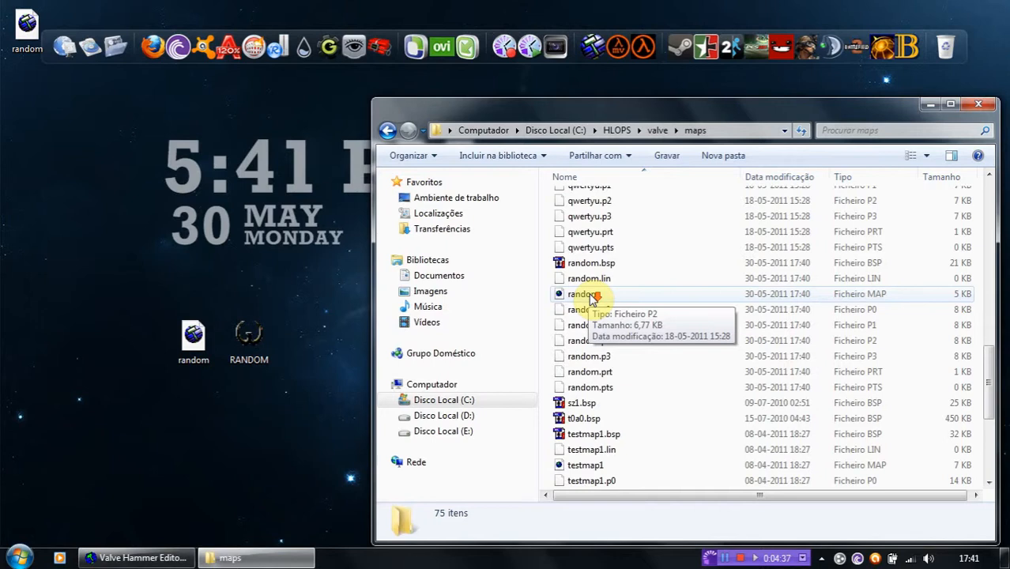
{"action": "left_click", "coordinate": [577, 294]}
{"action": "scroll", "coordinate": [577, 297], "scroll_direction": "down", "scroll_amount": 1}
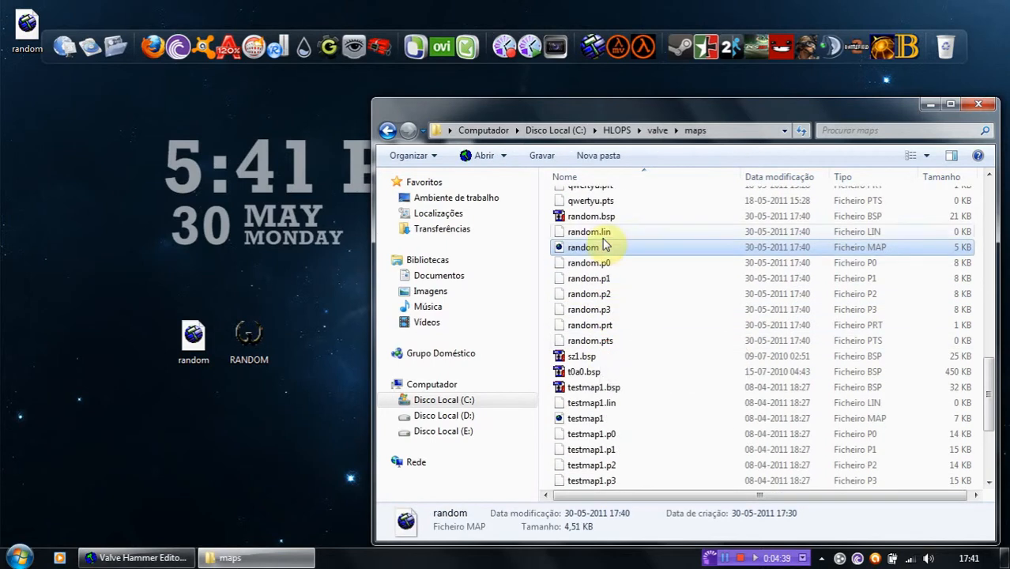
{"action": "left_click", "coordinate": [585, 219]}
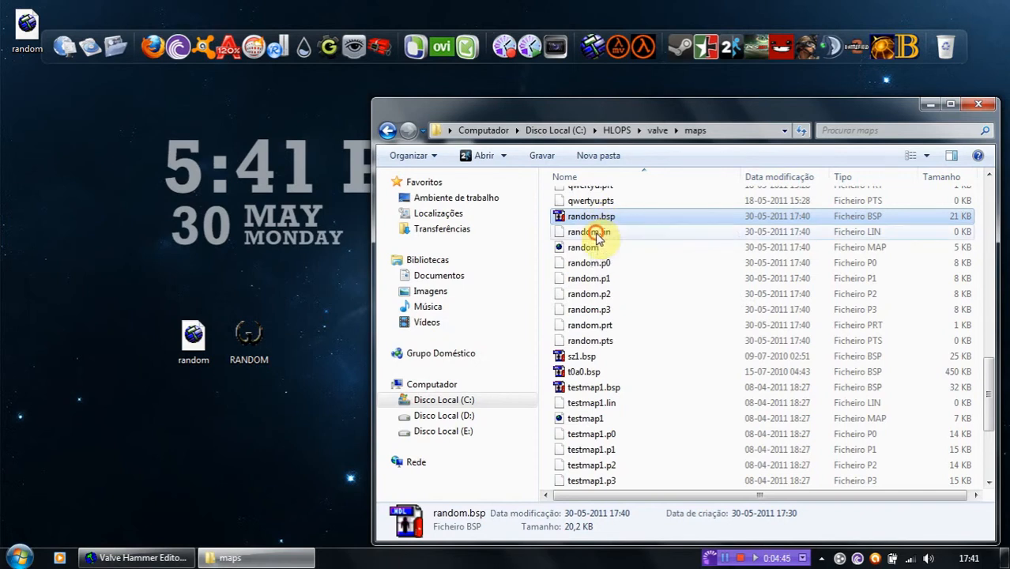
Step: Delete the leftover random compile files from random.lin to random.pts, keeping random.bsp, and minimise the folder window
{"action": "left_click", "coordinate": [591, 232]}
{"action": "left_click", "coordinate": [587, 341], "text": "shift"}
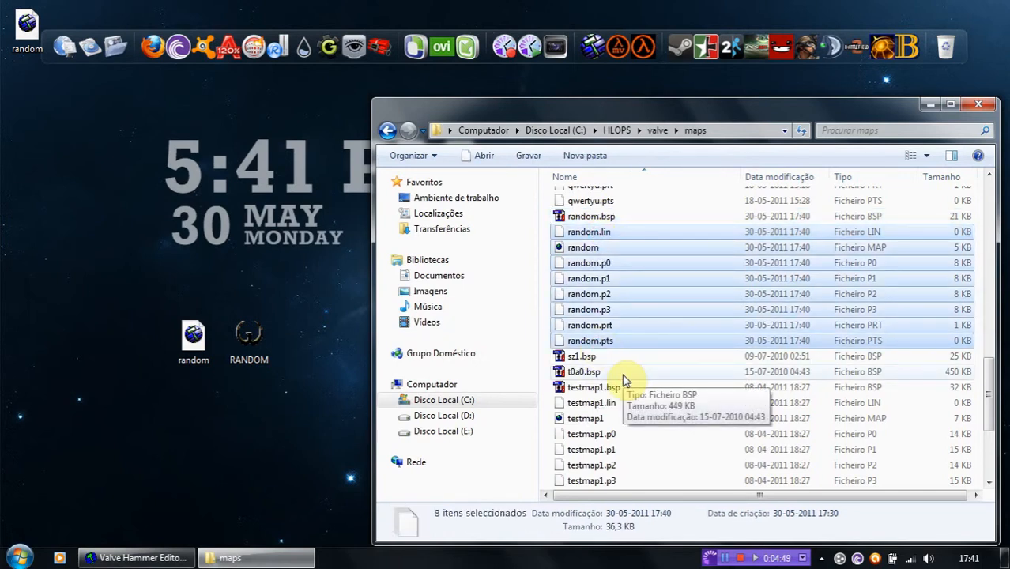
{"action": "key", "text": "Delete"}
{"action": "key", "text": "Return"}
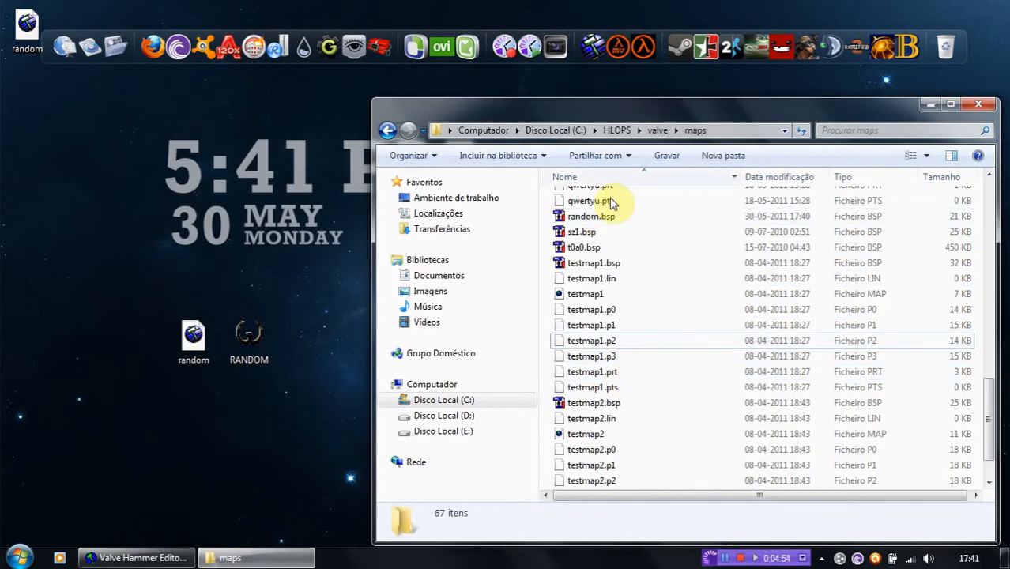
{"action": "left_click", "coordinate": [291, 558]}
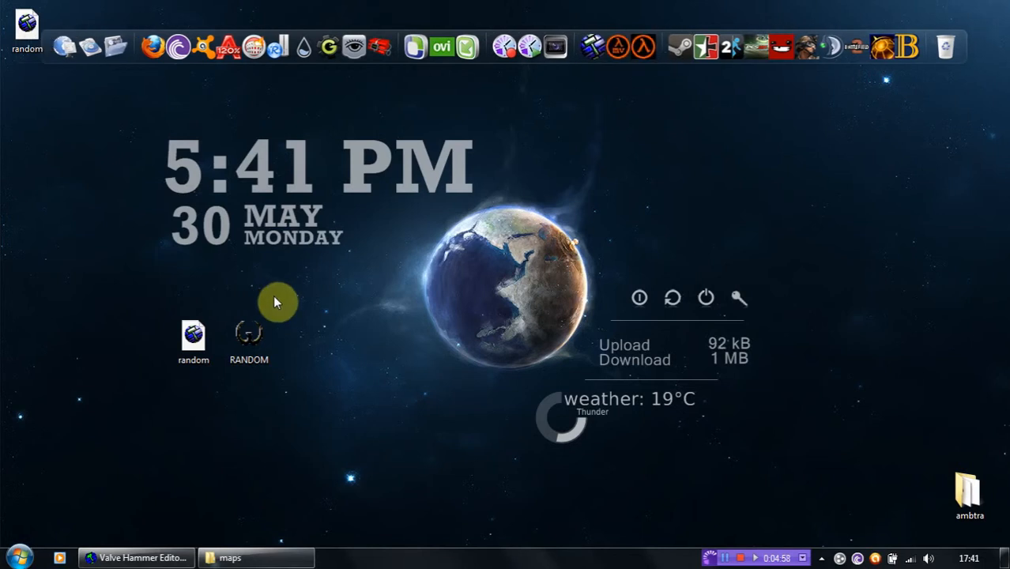
{"action": "left_click_drag", "start_coordinate": [293, 289], "coordinate": [216, 401]}
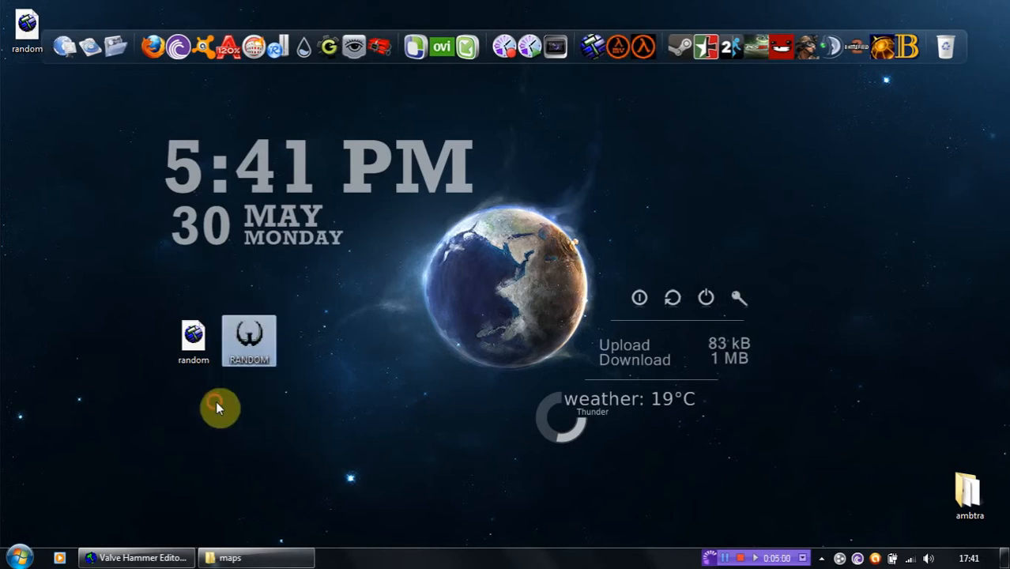
{"action": "left_click_drag", "start_coordinate": [287, 374], "coordinate": [210, 303]}
{"action": "left_click", "coordinate": [329, 333]}
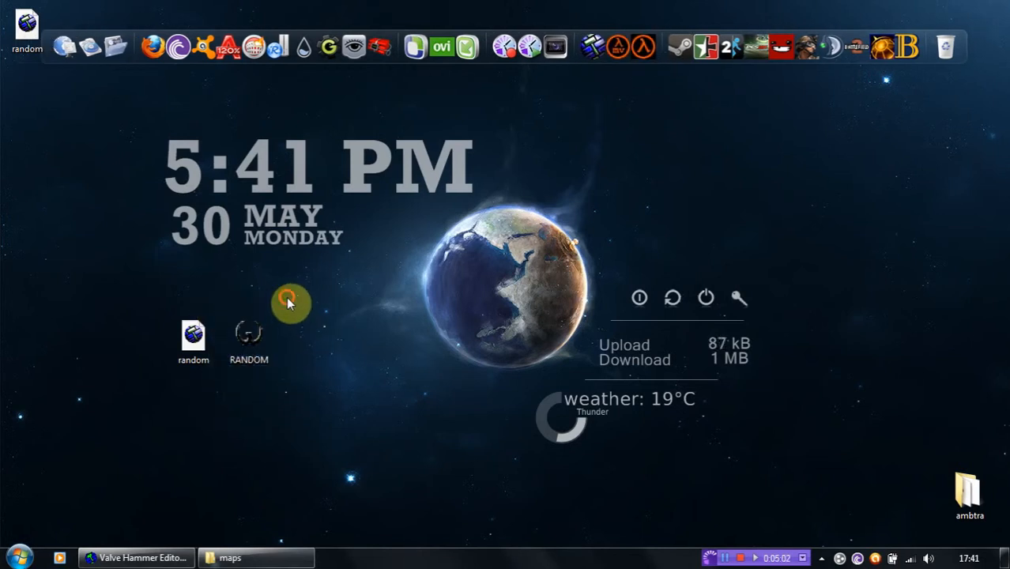
{"action": "left_click_drag", "start_coordinate": [288, 302], "coordinate": [214, 380]}
{"action": "left_click", "coordinate": [315, 367]}
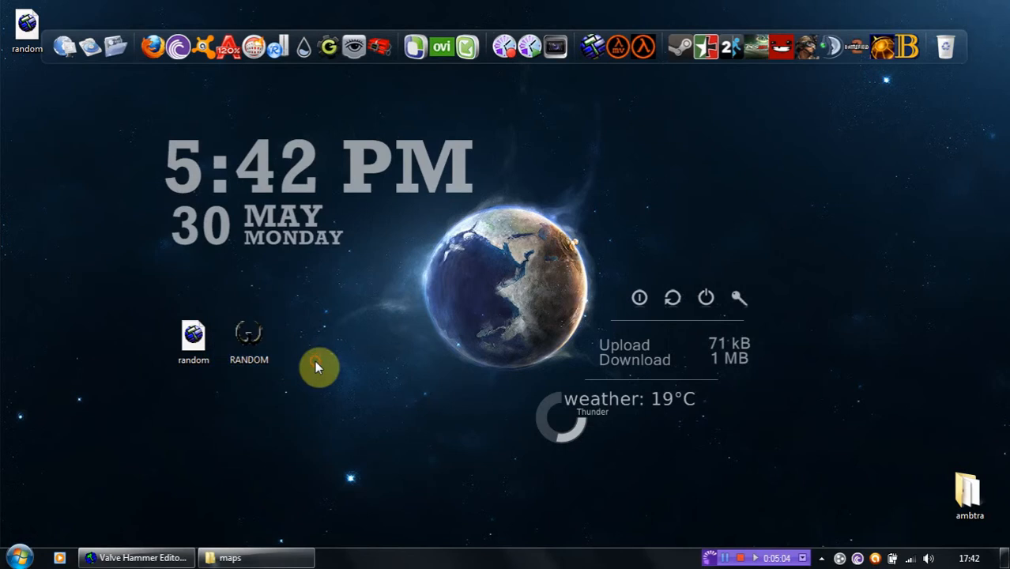
Step: Launch Half-Life and try to load the compiled map with the console command map random.bsp
{"action": "left_click", "coordinate": [647, 55]}
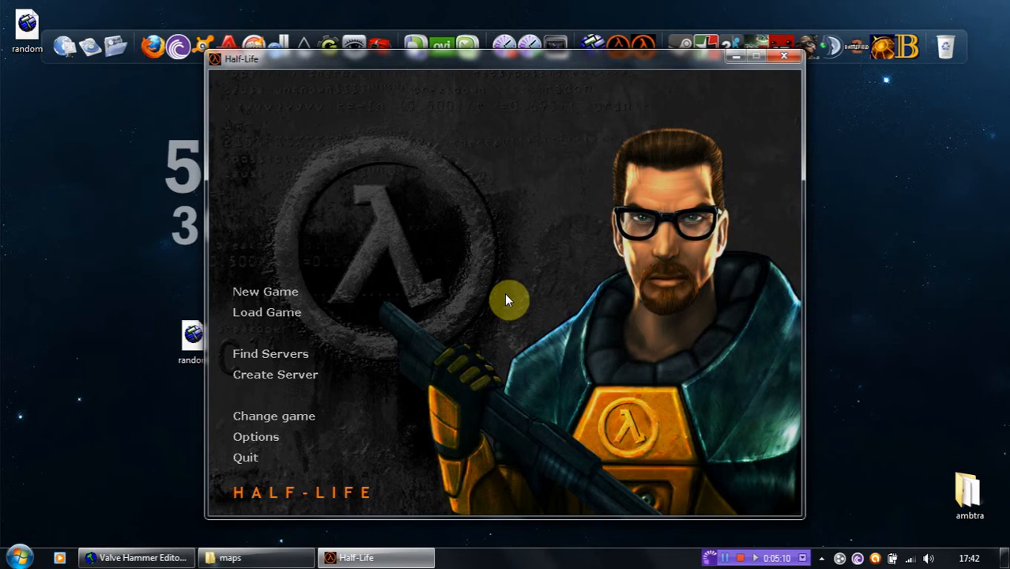
{"action": "key", "text": "grave"}
{"action": "type", "text": "map random"}
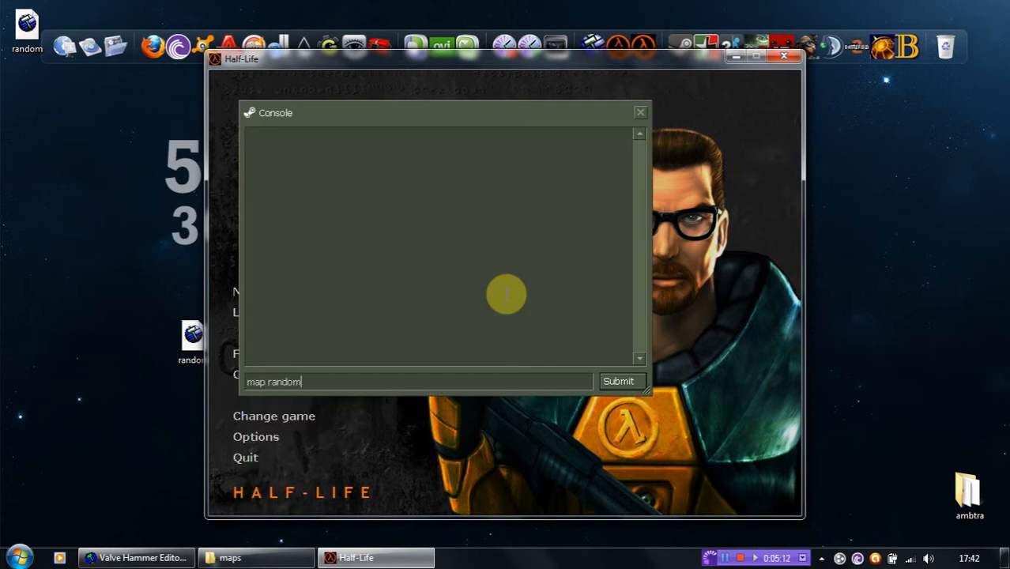
{"action": "type", "text": ".bsp"}
{"action": "key", "text": "Return"}
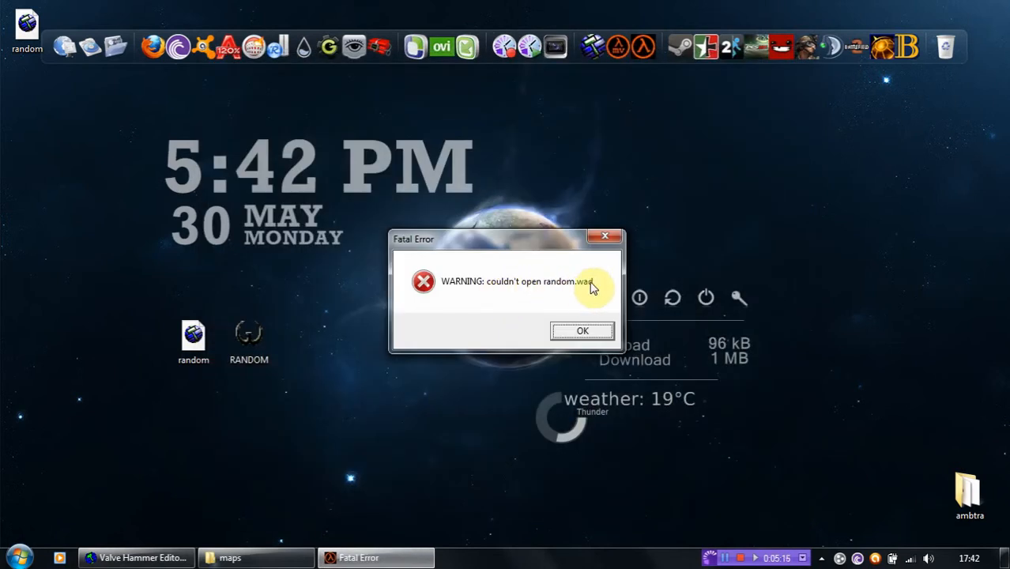
{"action": "left_click", "coordinate": [583, 330]}
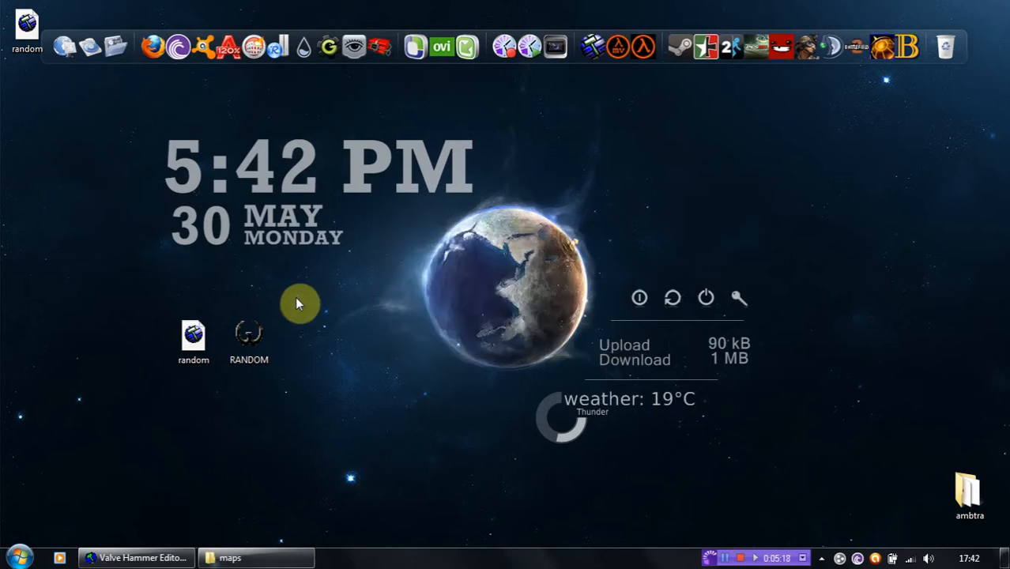
Step: Copy the RANDOM texture file on the desktop to the clipboard
{"action": "left_click_drag", "start_coordinate": [294, 293], "coordinate": [209, 387]}
{"action": "right_click", "coordinate": [243, 331]}
{"action": "left_click", "coordinate": [331, 460]}
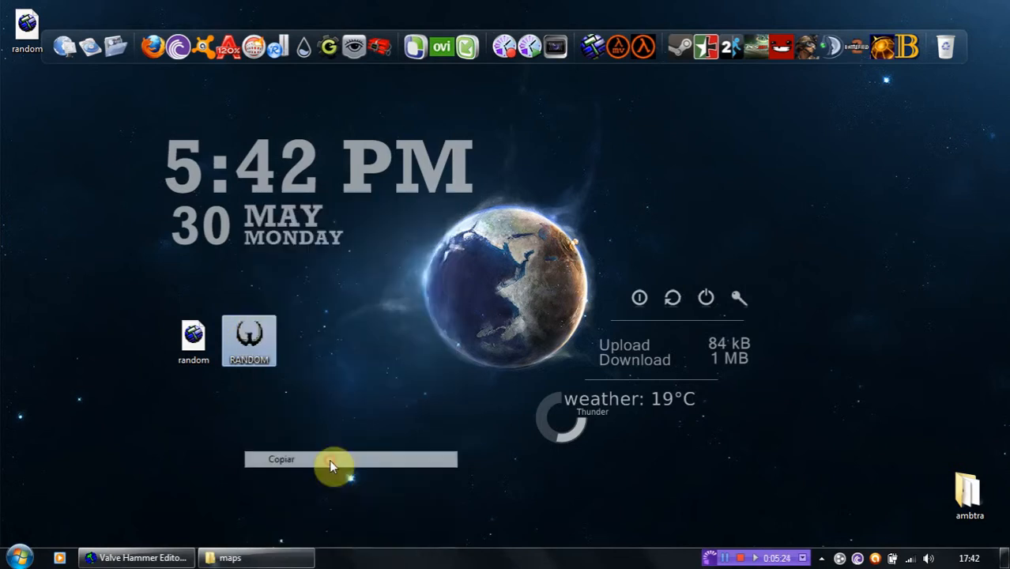
Step: Switch back to Valve Hammer Editor, check the mod directory in the HL1 game configuration, and close the options
{"action": "left_click", "coordinate": [134, 558]}
{"action": "left_click", "coordinate": [138, 23]}
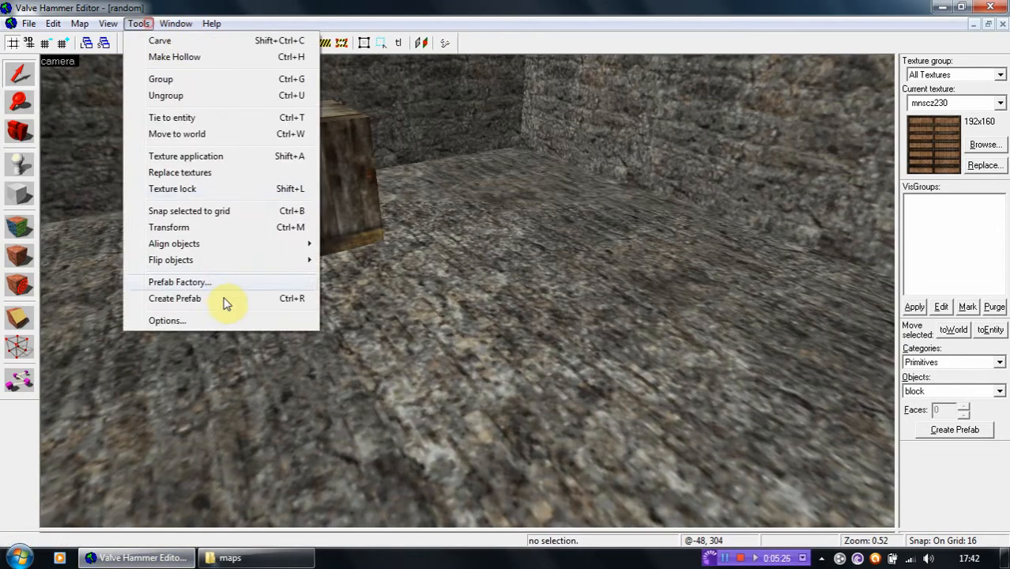
{"action": "left_click", "coordinate": [190, 319]}
{"action": "left_click", "coordinate": [490, 112]}
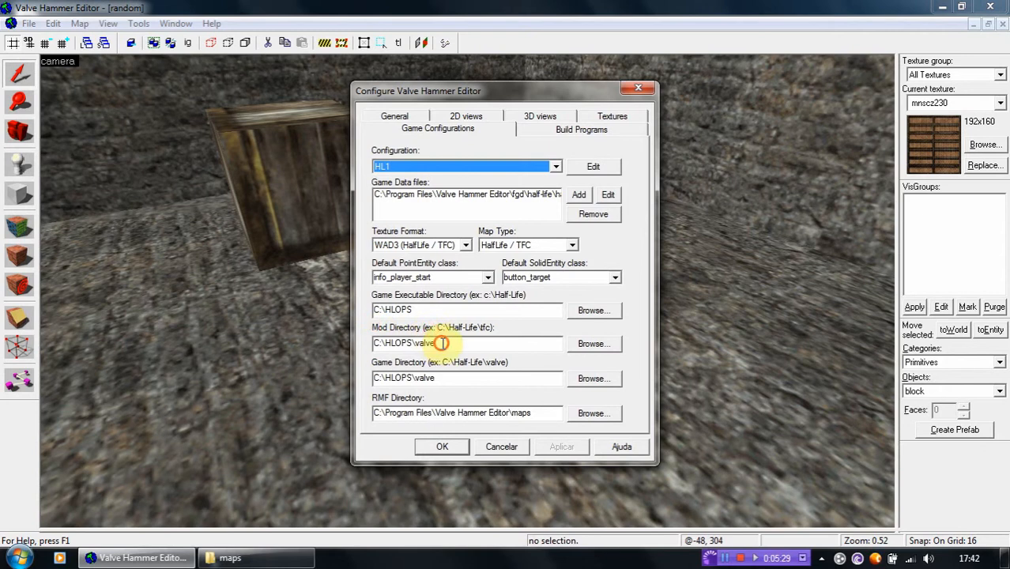
{"action": "left_click_drag", "start_coordinate": [437, 343], "coordinate": [372, 343]}
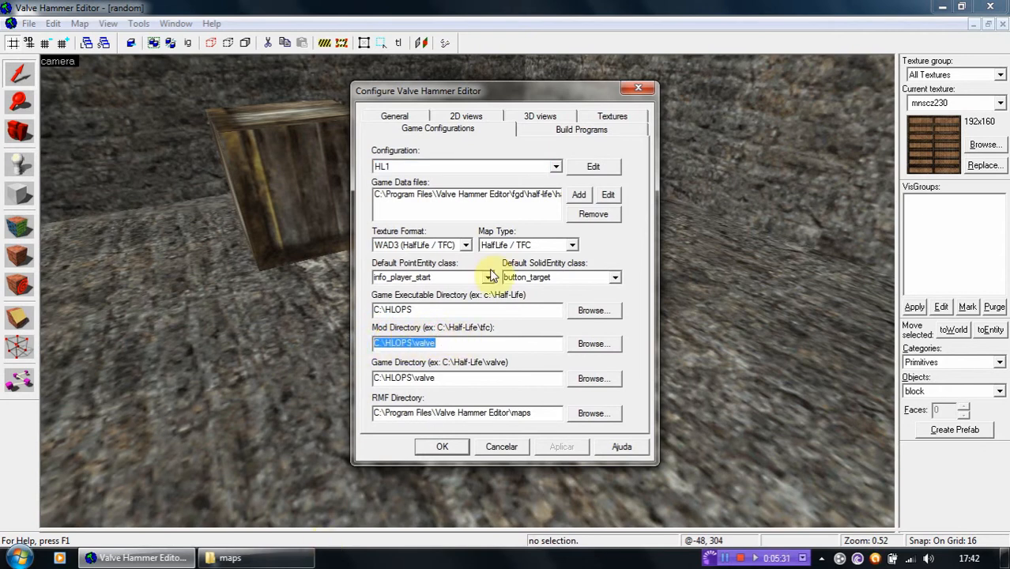
{"action": "left_click", "coordinate": [639, 89]}
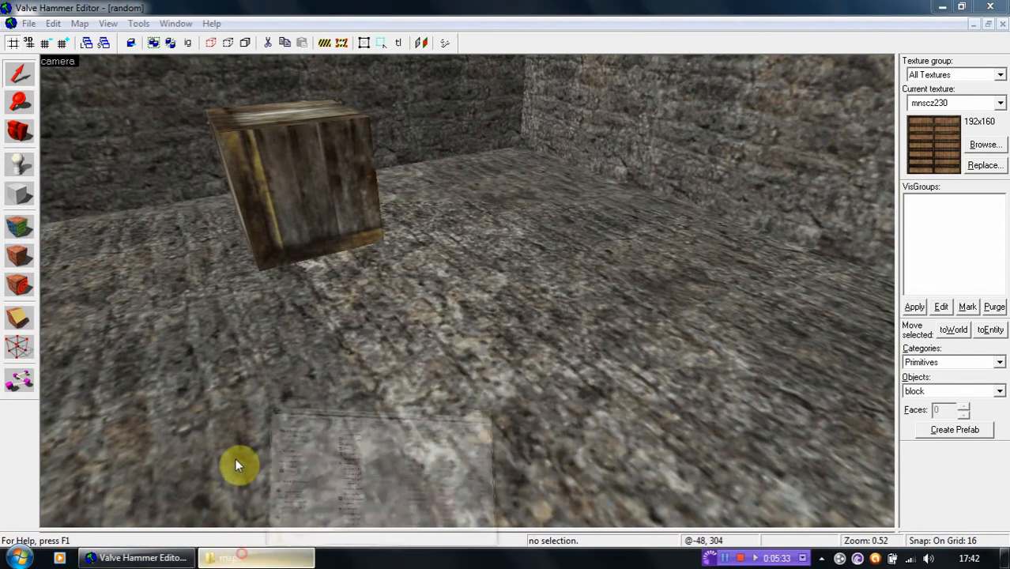
Step: Paste the copied RANDOM texture file into the C:\HLOPS\valve folder, and clear the folder and editor windows from the desktop
{"action": "left_click", "coordinate": [237, 465]}
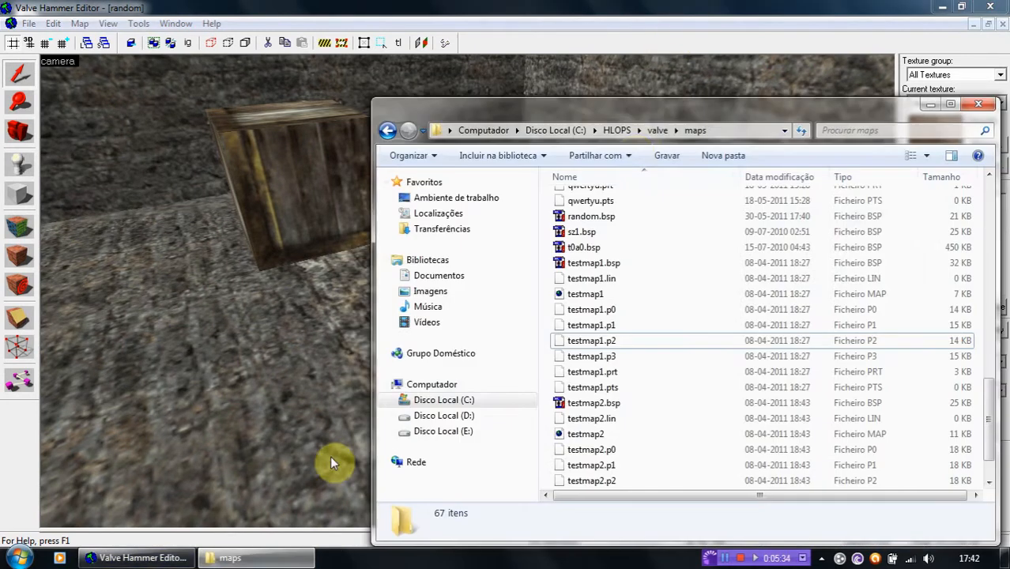
{"action": "left_click", "coordinate": [726, 129]}
{"action": "left_click_drag", "start_coordinate": [598, 131], "coordinate": [518, 133]}
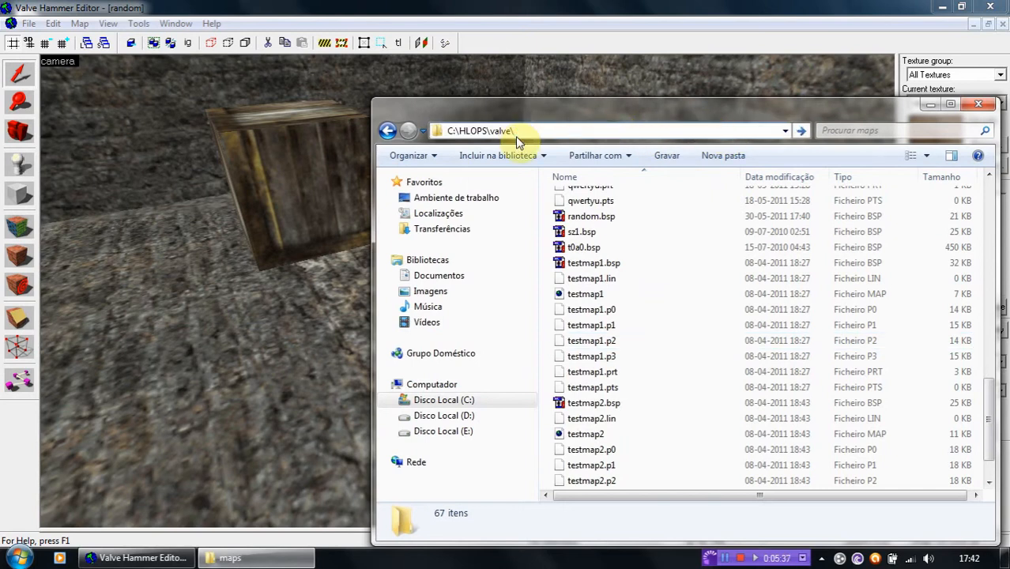
{"action": "key", "text": "Return"}
{"action": "scroll", "coordinate": [613, 333], "scroll_direction": "down", "scroll_amount": 10}
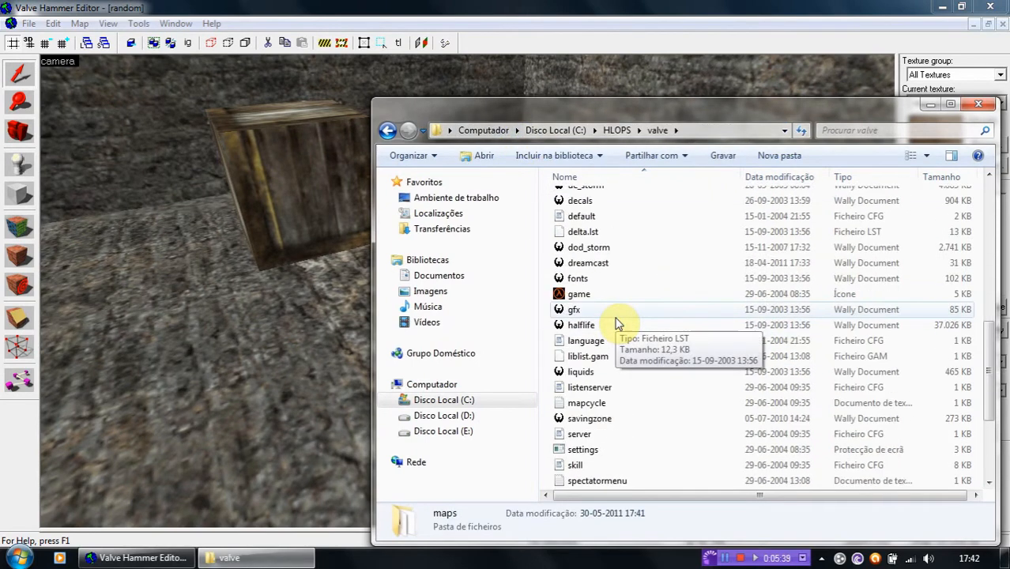
{"action": "scroll", "coordinate": [619, 324], "scroll_direction": "down", "scroll_amount": 4}
{"action": "key", "text": "ctrl+v"}
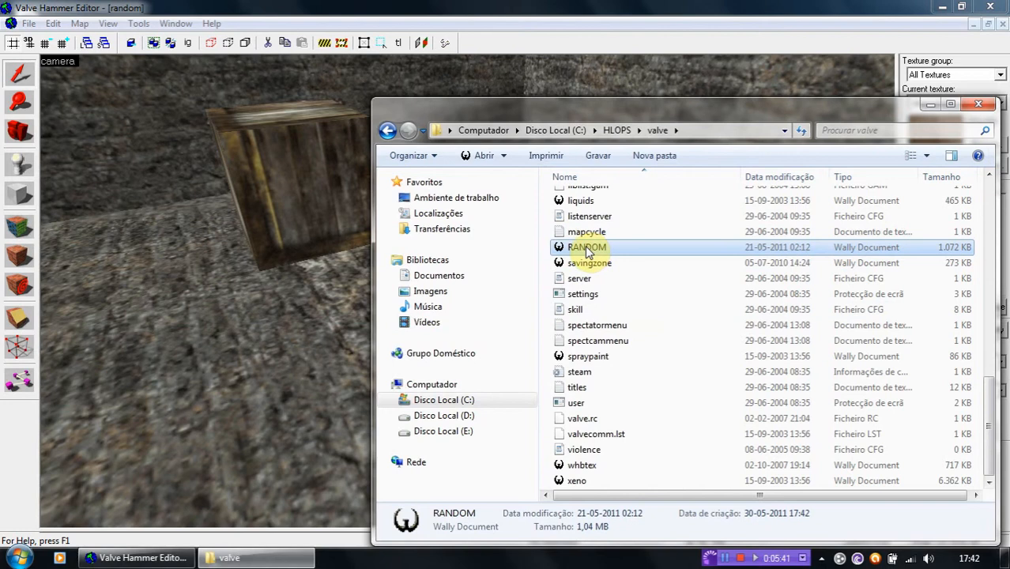
{"action": "left_click", "coordinate": [978, 104]}
{"action": "left_click", "coordinate": [942, 7]}
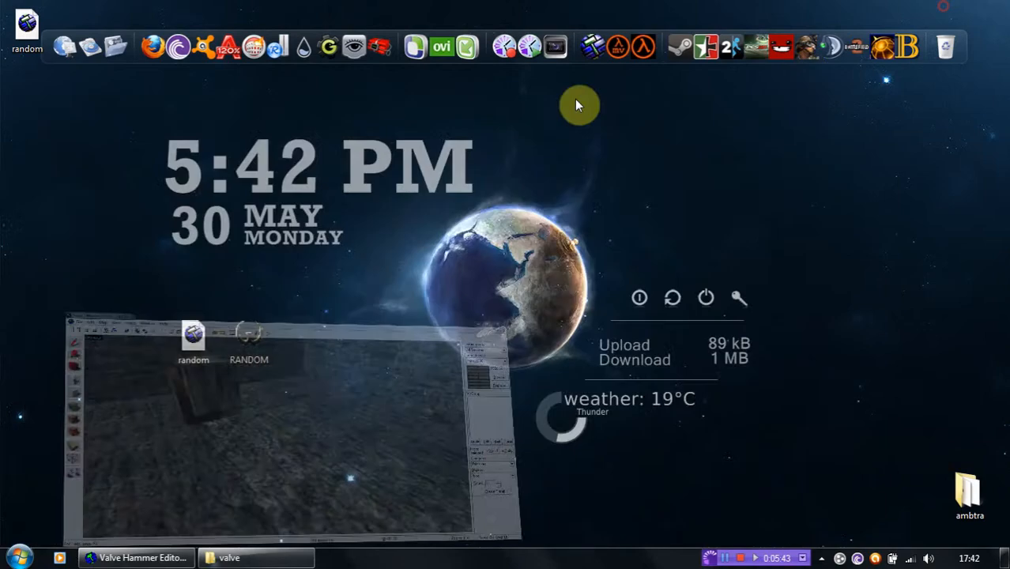
Step: Launch Half-Life, and check the full path of the valve folder that holds the RANDOM file
{"action": "left_click", "coordinate": [646, 61]}
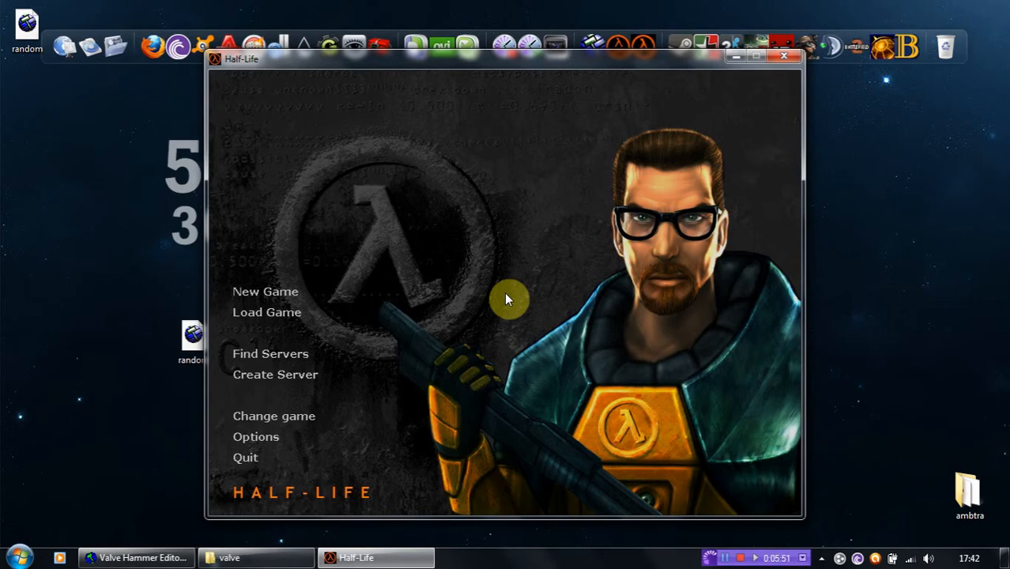
{"action": "left_click", "coordinate": [261, 558]}
{"action": "left_click", "coordinate": [701, 129]}
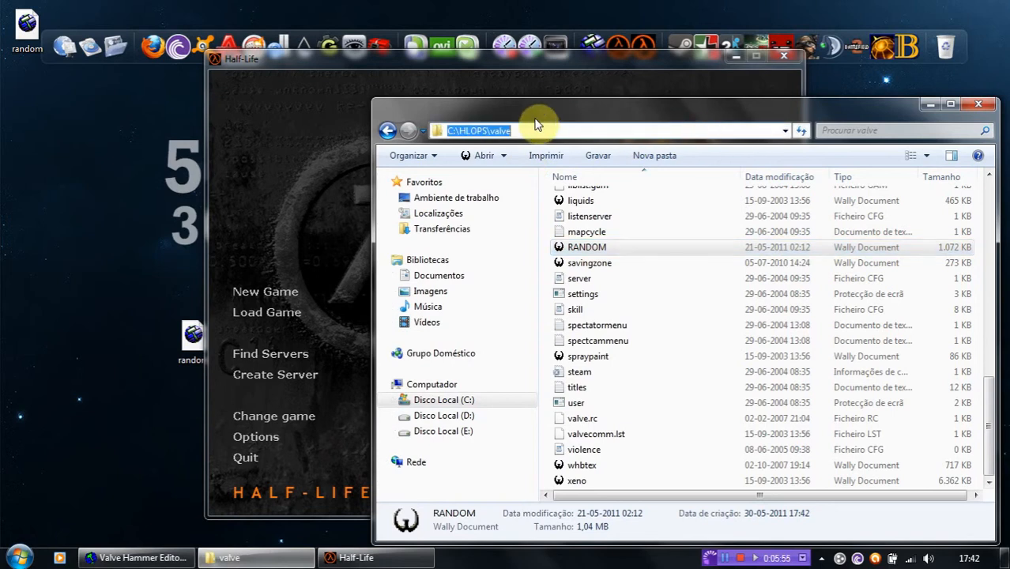
Step: Load the map in Half-Life with the console command map random.bsp, walk towards the crate to inspect the textures, and pause the game
{"action": "left_click", "coordinate": [403, 560]}
{"action": "key", "text": "grave"}
{"action": "type", "text": "map "}
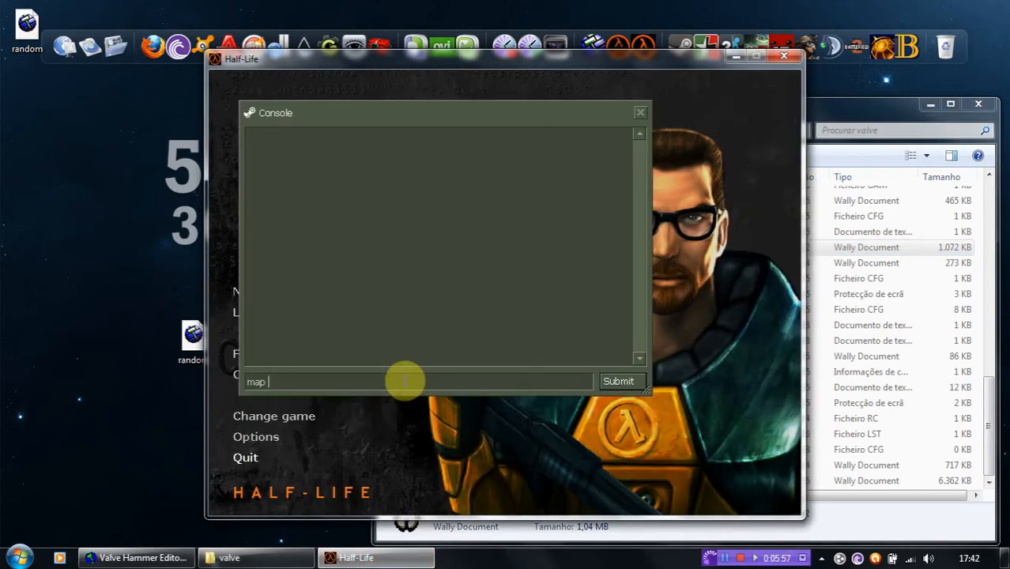
{"action": "type", "text": "random.bsp"}
{"action": "key", "text": "Return"}
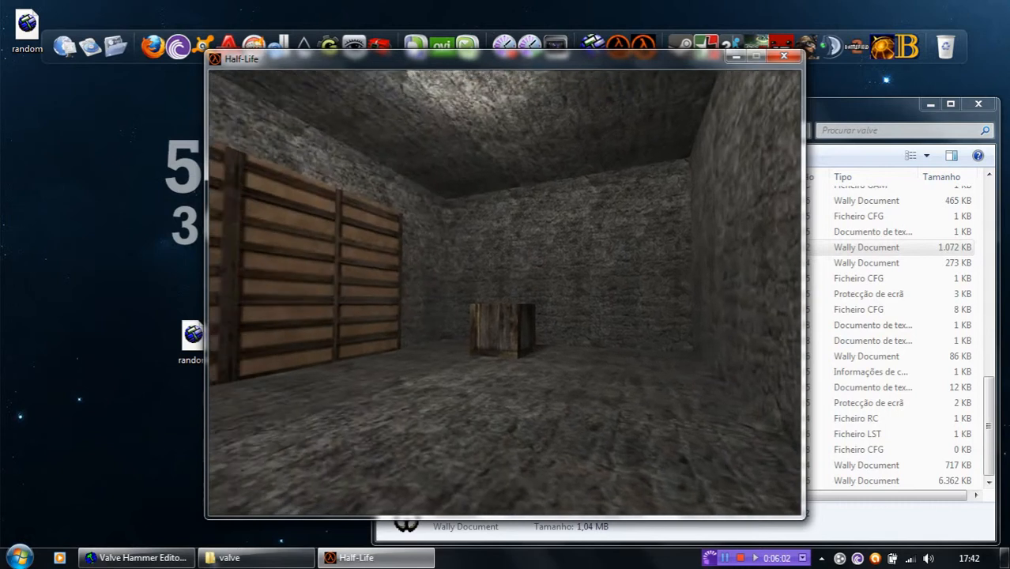
{"action": "key", "text": "w"}
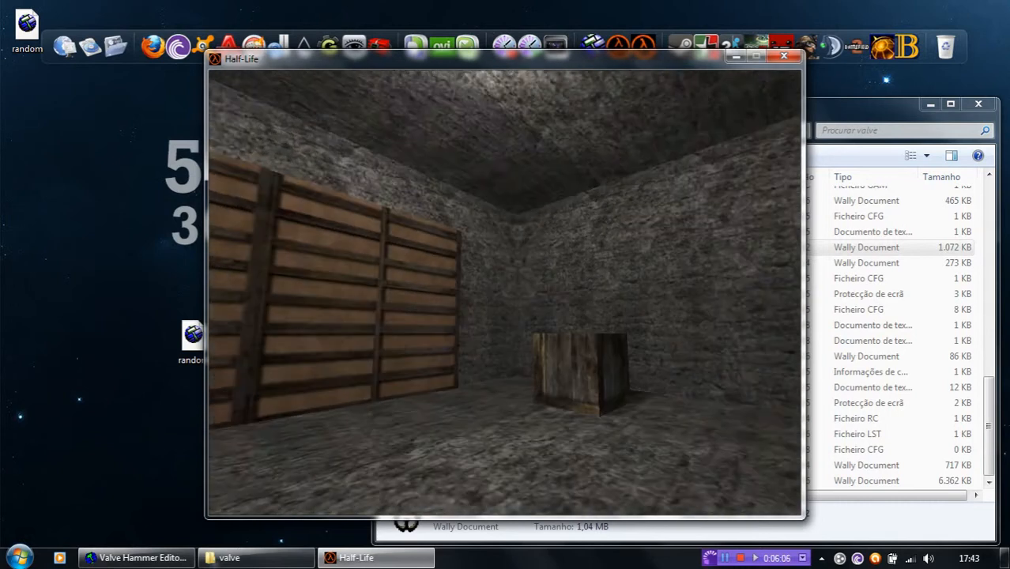
{"action": "key", "text": "Escape"}
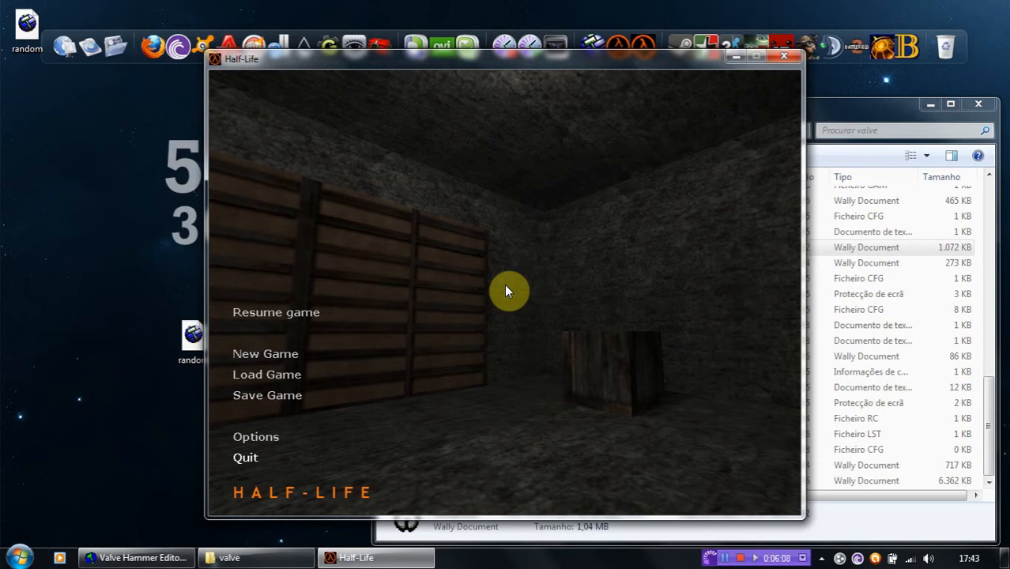